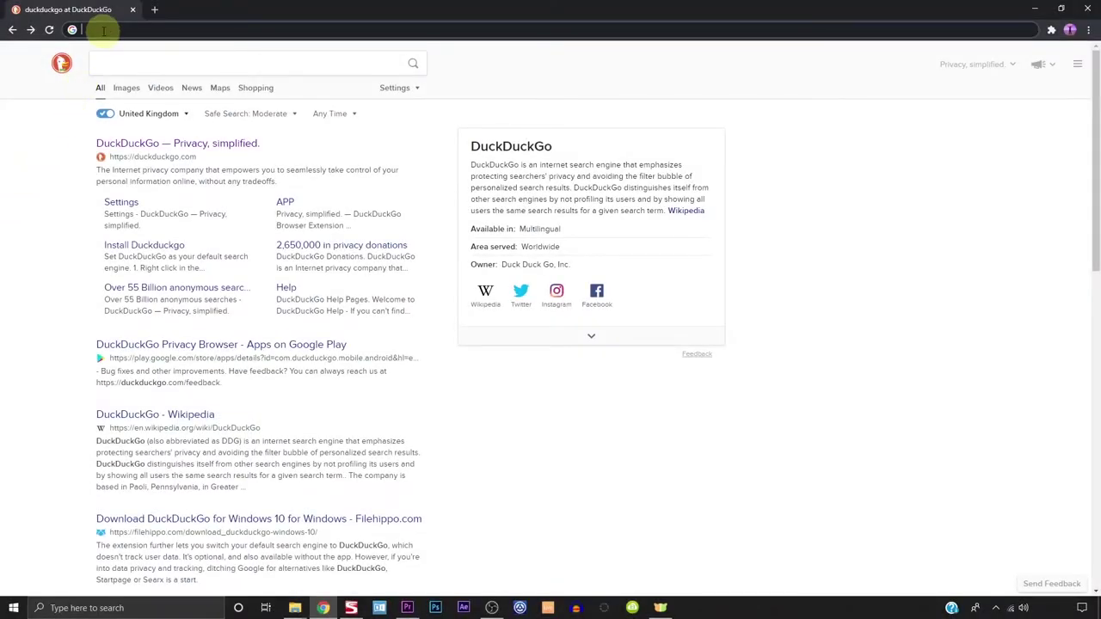
Load kent.gov.uk and open the Kent libraries page
{"action": "type", "text": "kent.gov.uk"}
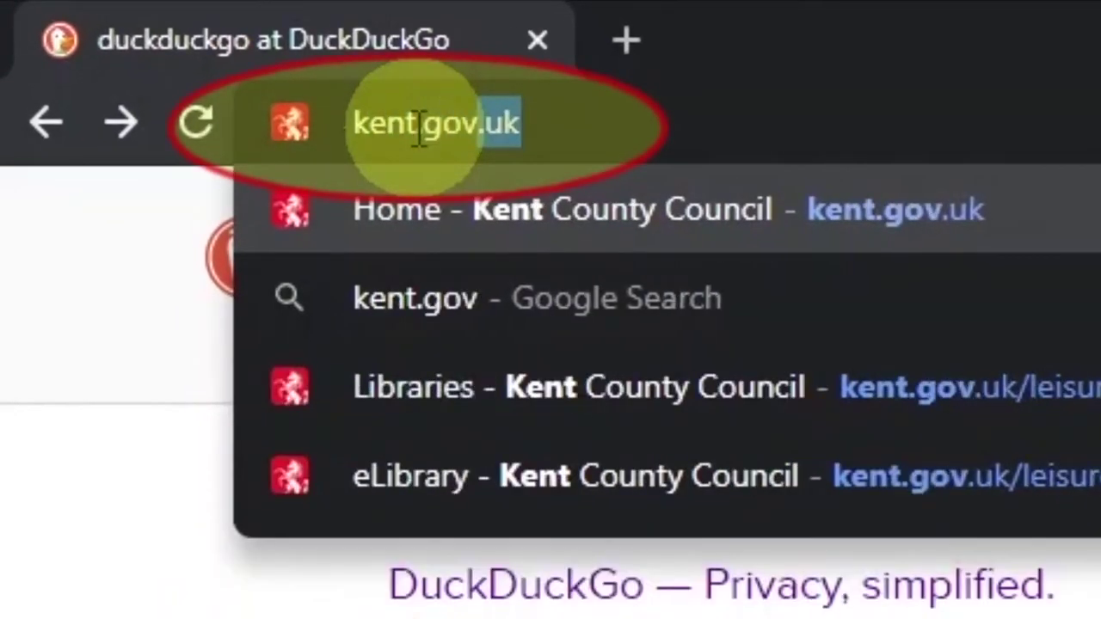
{"action": "key", "text": "Return"}
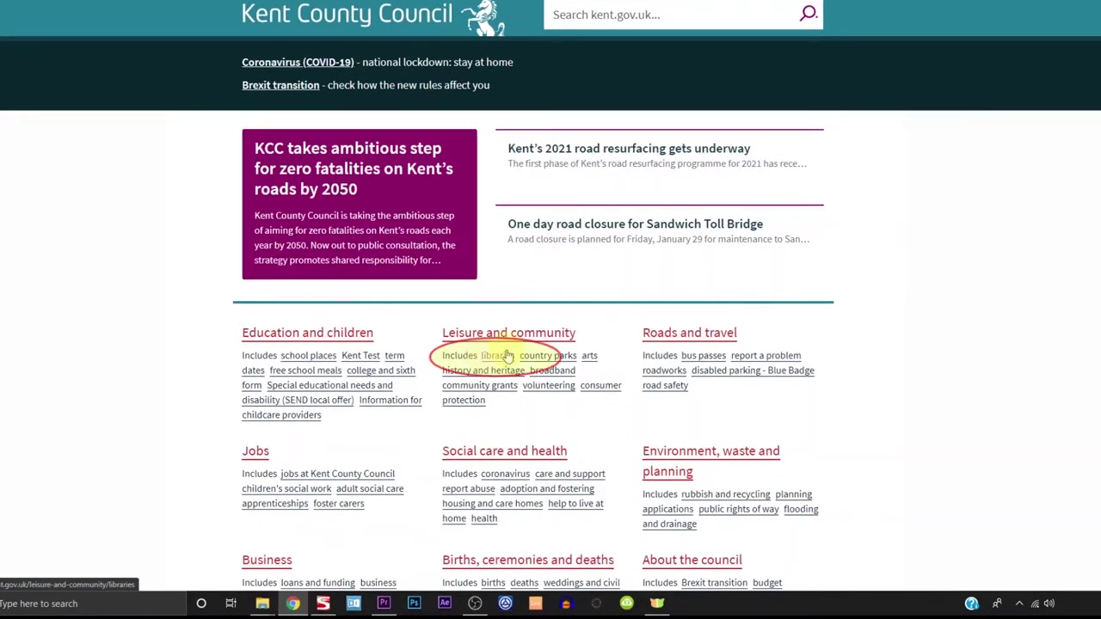
{"action": "left_click", "coordinate": [507, 355]}
Open the eLibrary page, expand eNewspapers and follow the 'eNewspapers online via PressReader' link
{"action": "scroll", "coordinate": [507, 355], "scroll_direction": "down", "scroll_amount": 2}
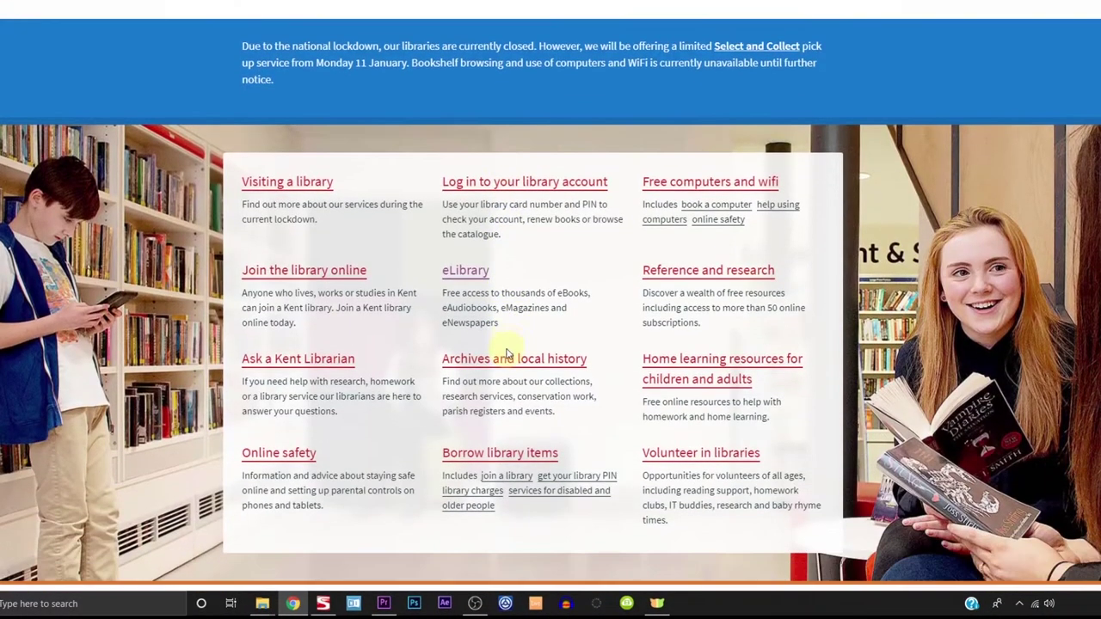
{"action": "left_click", "coordinate": [466, 275]}
{"action": "scroll", "coordinate": [469, 284], "scroll_direction": "down", "scroll_amount": 5}
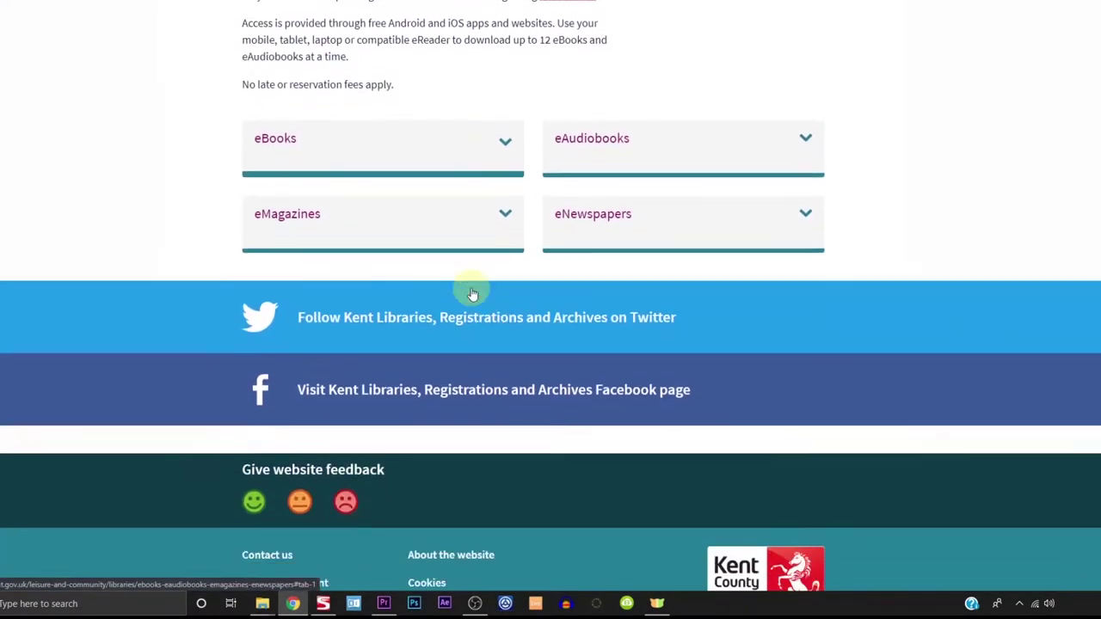
{"action": "scroll", "coordinate": [472, 294], "scroll_direction": "down", "scroll_amount": 1}
{"action": "left_click", "coordinate": [603, 187]}
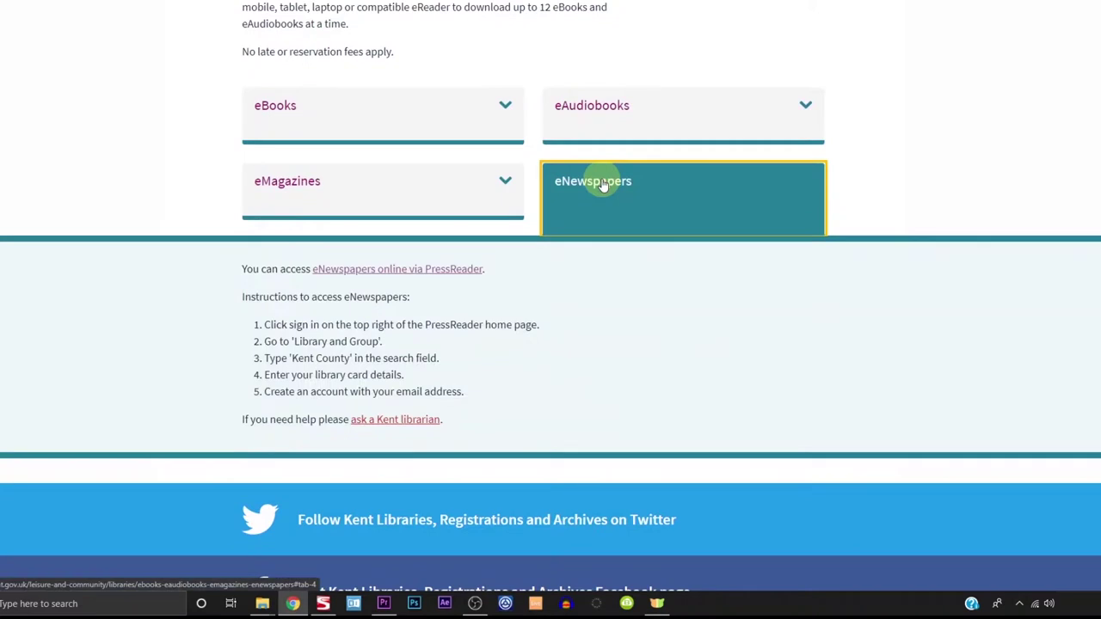
{"action": "left_click", "coordinate": [375, 273]}
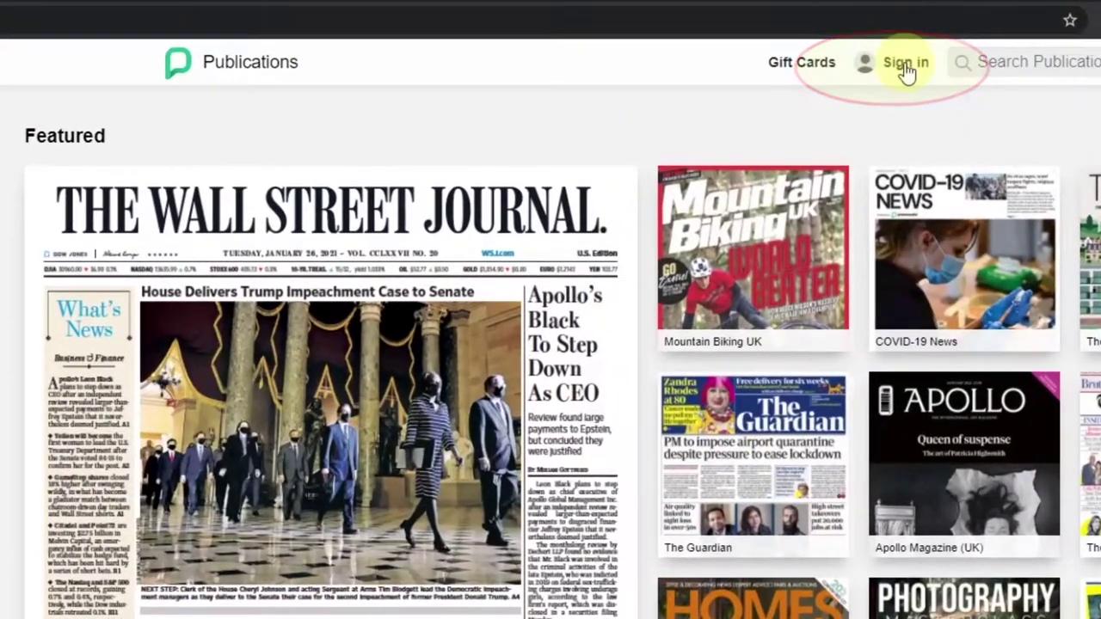
Choose Library or Group sign-in in PressReader and search the library list for 'kent'
{"action": "left_click", "coordinate": [903, 66]}
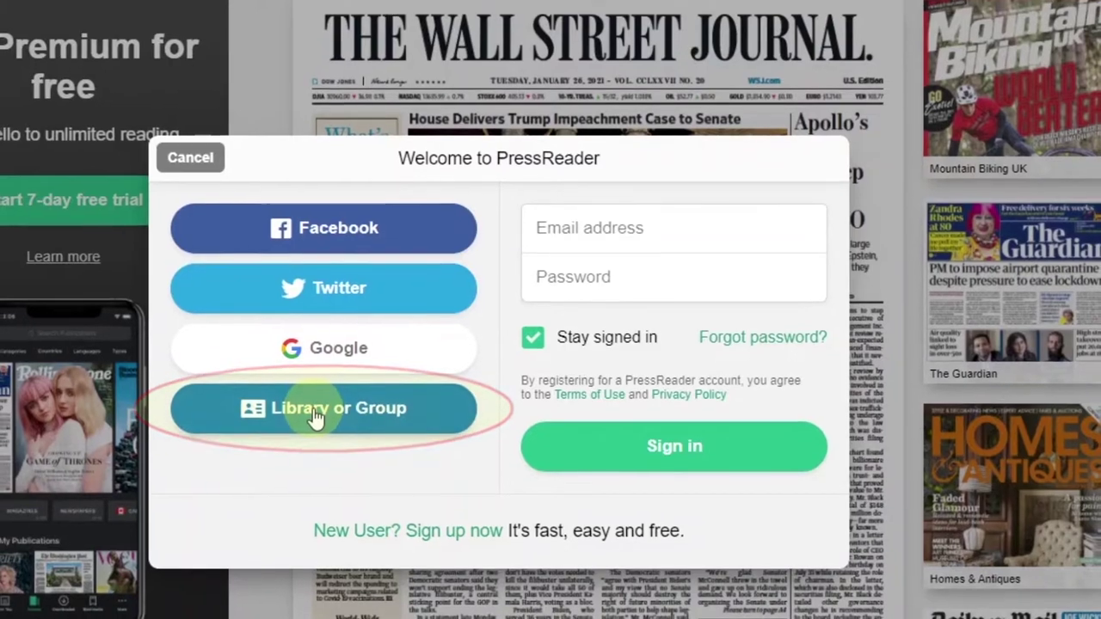
{"action": "left_click", "coordinate": [314, 411]}
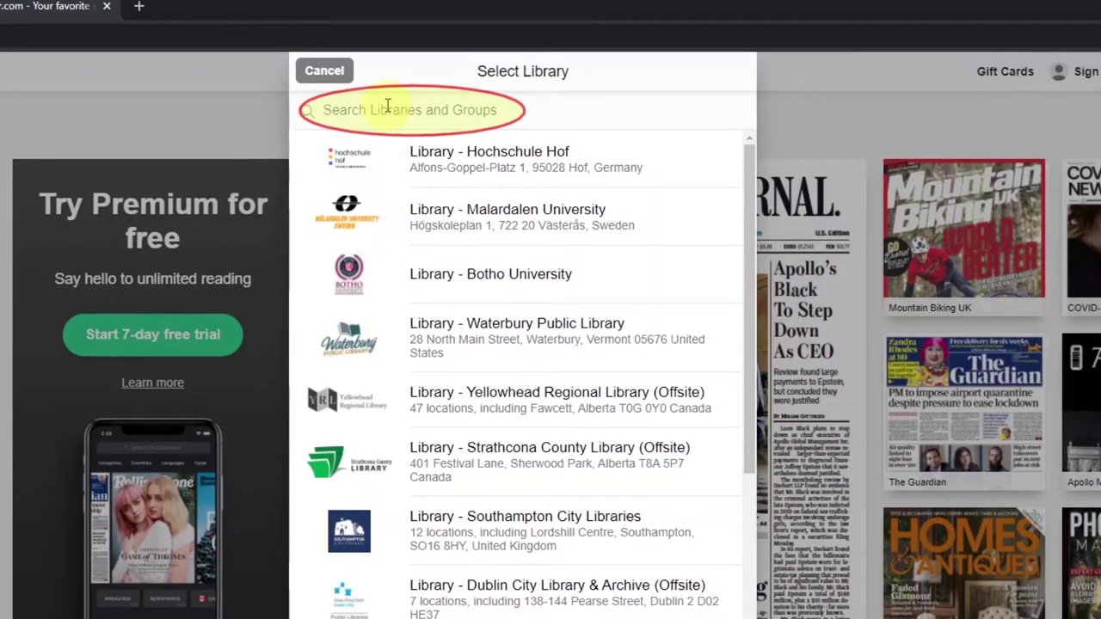
{"action": "left_click", "coordinate": [387, 110]}
{"action": "type", "text": "kent"}
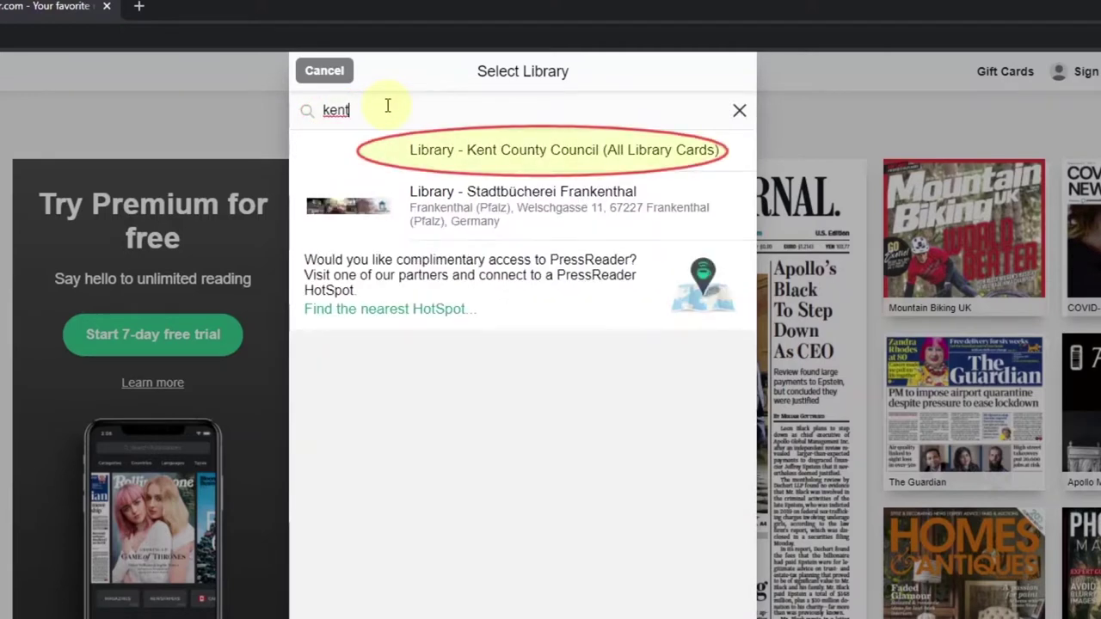
Select Kent County Council, submit the library card number, then dismiss the registration form
{"action": "left_click", "coordinate": [496, 163]}
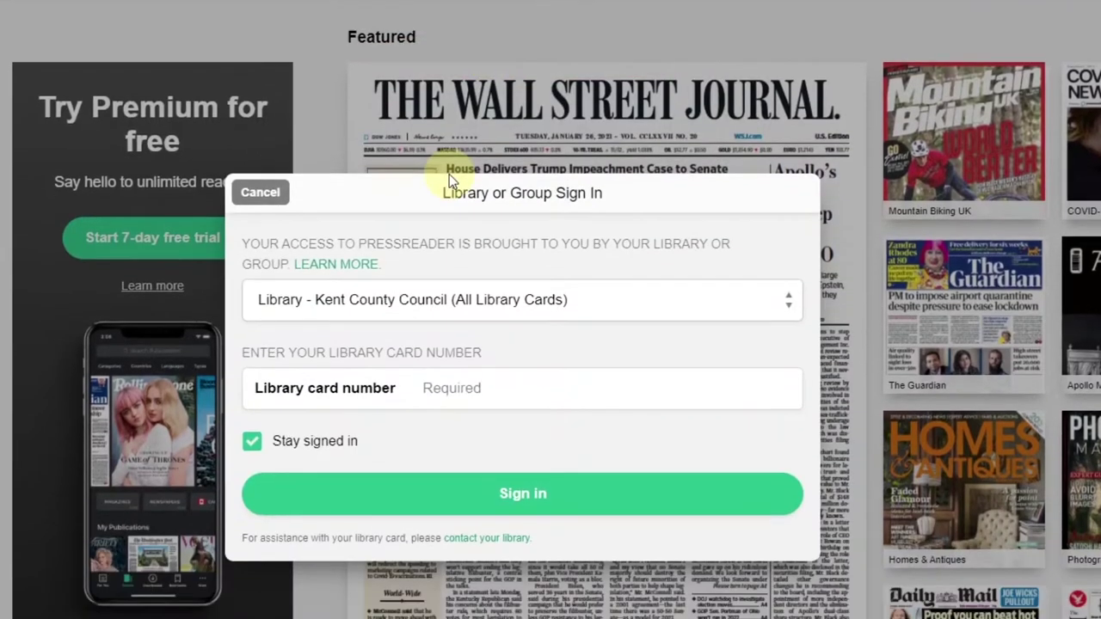
{"action": "type", "text": "D0"}
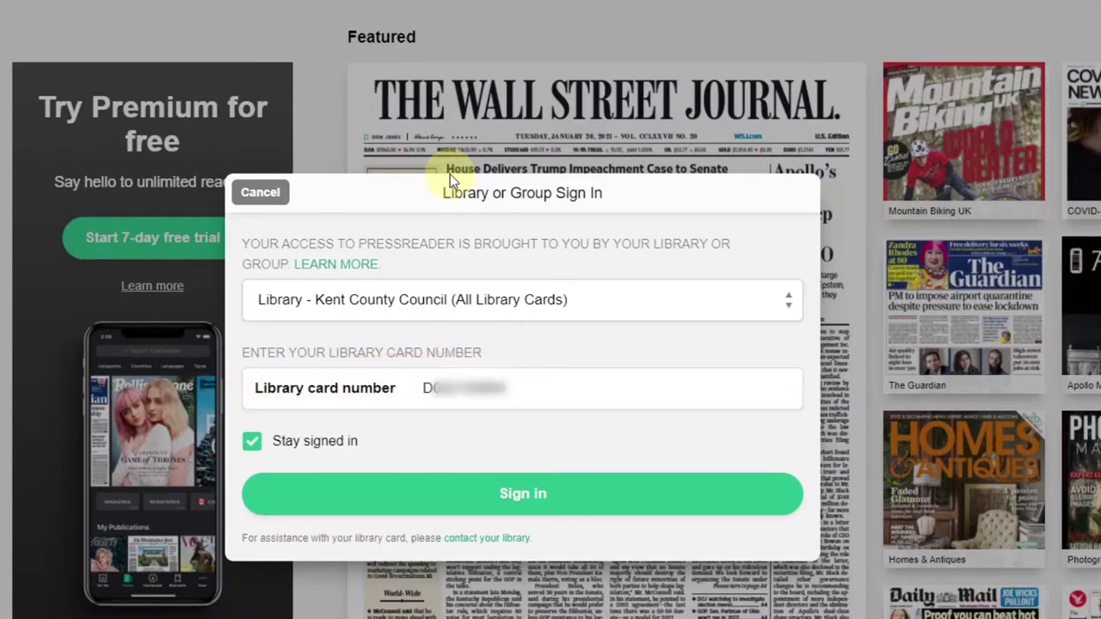
{"action": "left_click", "coordinate": [525, 487]}
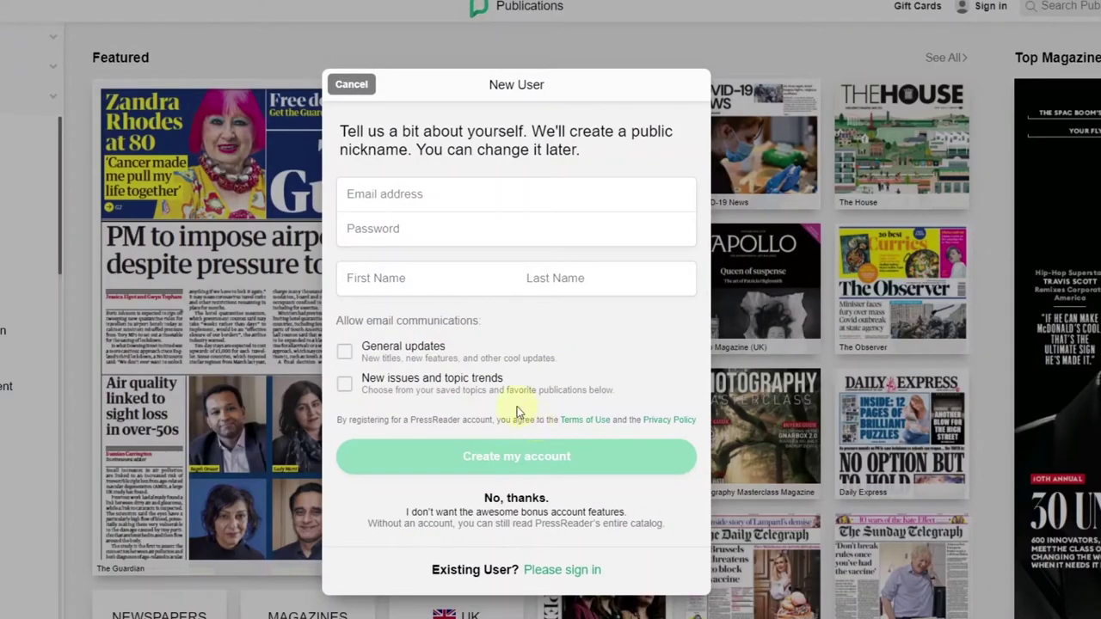
{"action": "left_click", "coordinate": [352, 85]}
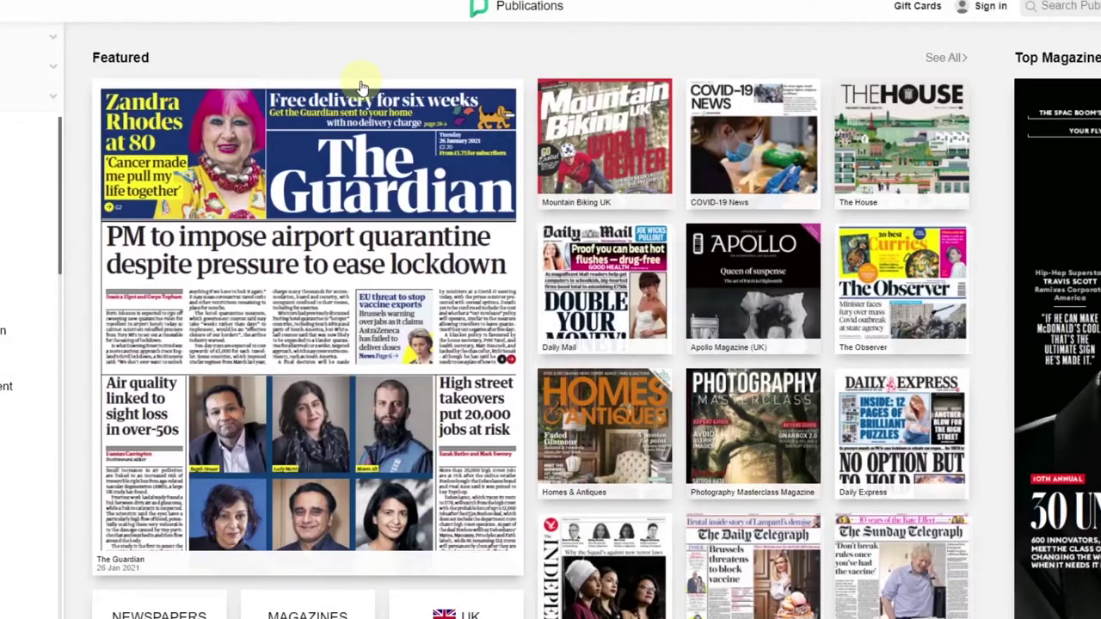
Reopen the sign-in options, view the New User form, and close it without signing up
{"action": "left_click", "coordinate": [989, 12]}
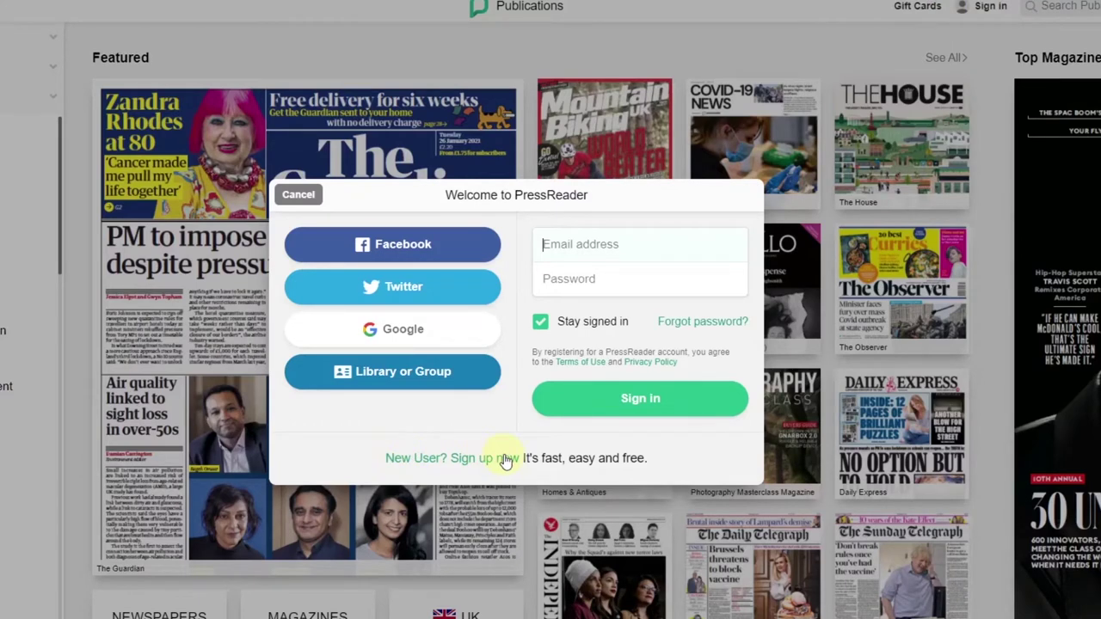
{"action": "left_click", "coordinate": [452, 459]}
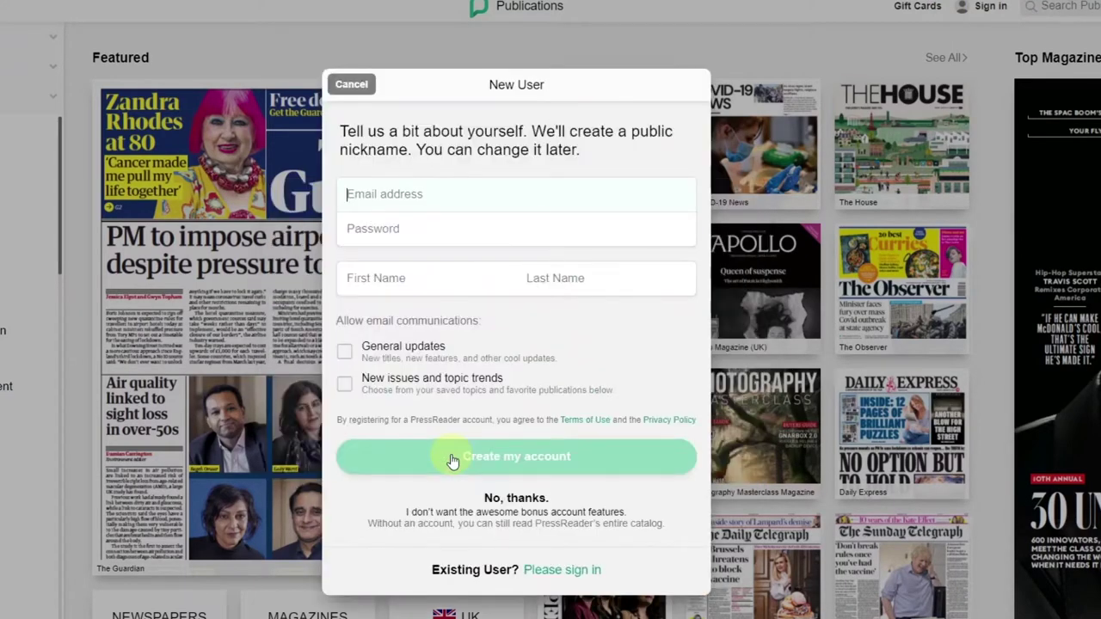
{"action": "left_click", "coordinate": [341, 86]}
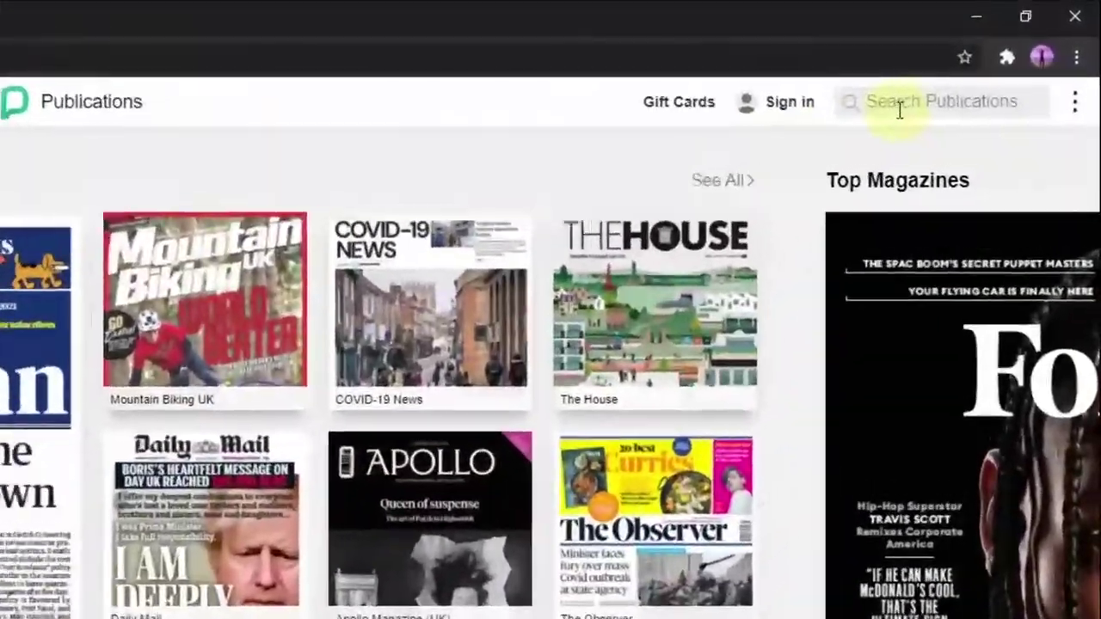
{"action": "left_click", "coordinate": [997, 55]}
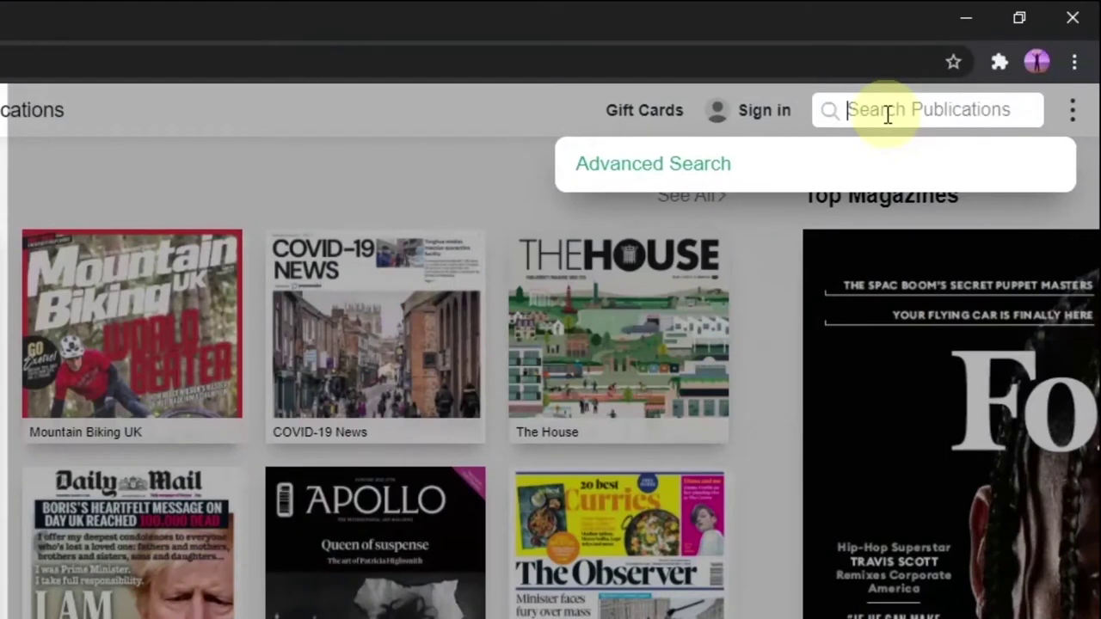
{"action": "type", "text": "the"}
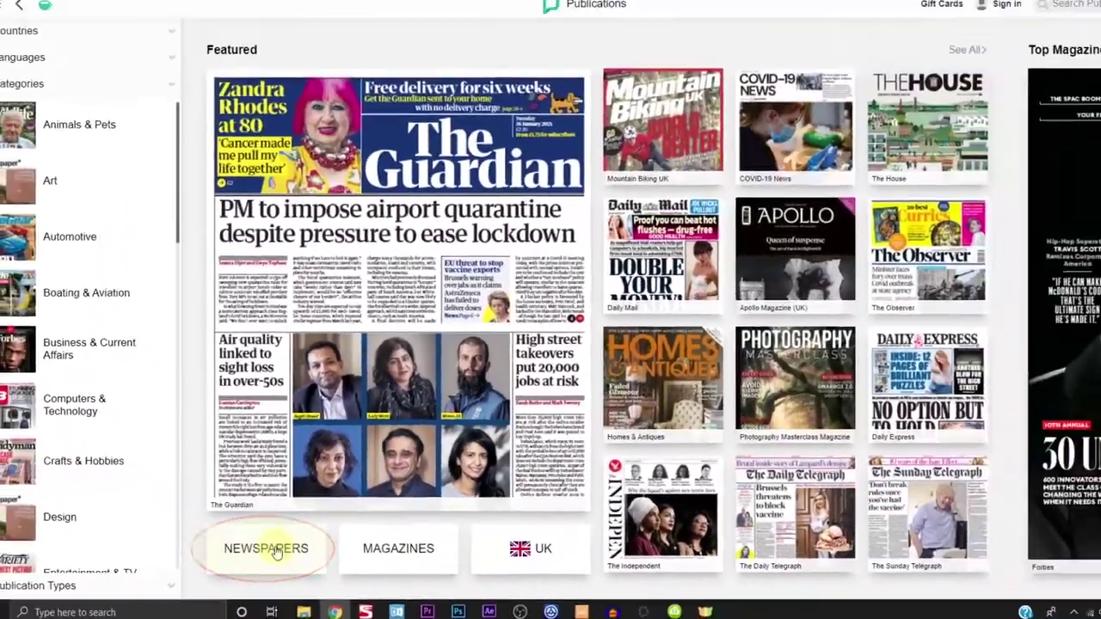
Browse the full Newspapers collection, then return to the Publications catalogue
{"action": "left_click", "coordinate": [316, 513]}
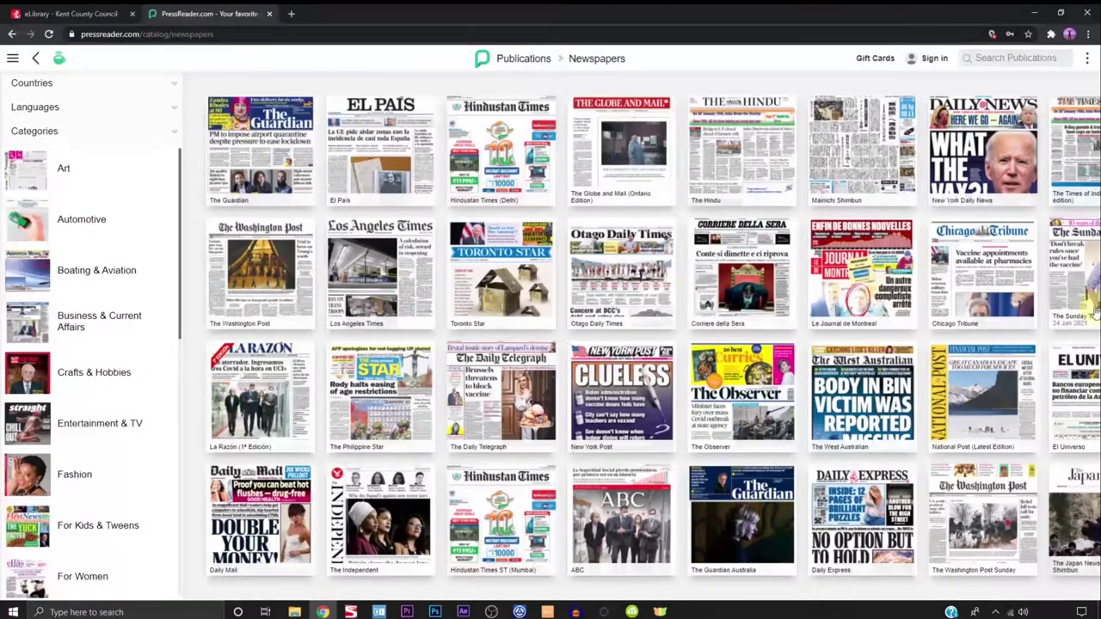
{"action": "scroll", "coordinate": [617, 287], "scroll_direction": "right", "scroll_amount": 10}
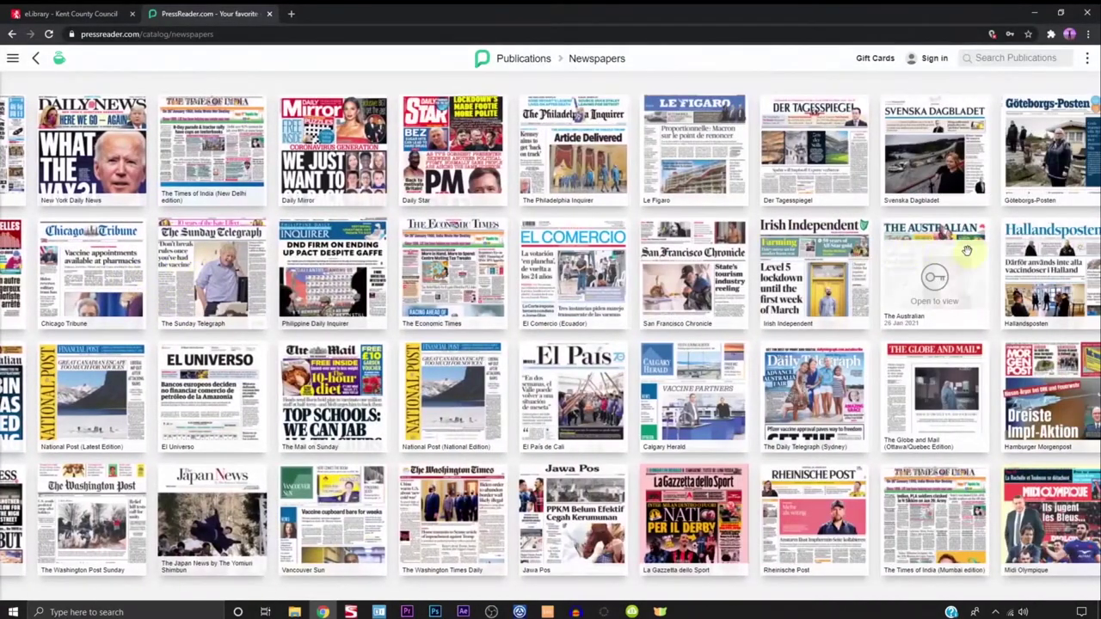
{"action": "left_click_drag", "start_coordinate": [967, 250], "coordinate": [309, 246]}
{"action": "left_click_drag", "start_coordinate": [953, 256], "coordinate": [486, 249]}
{"action": "left_click", "coordinate": [34, 60]}
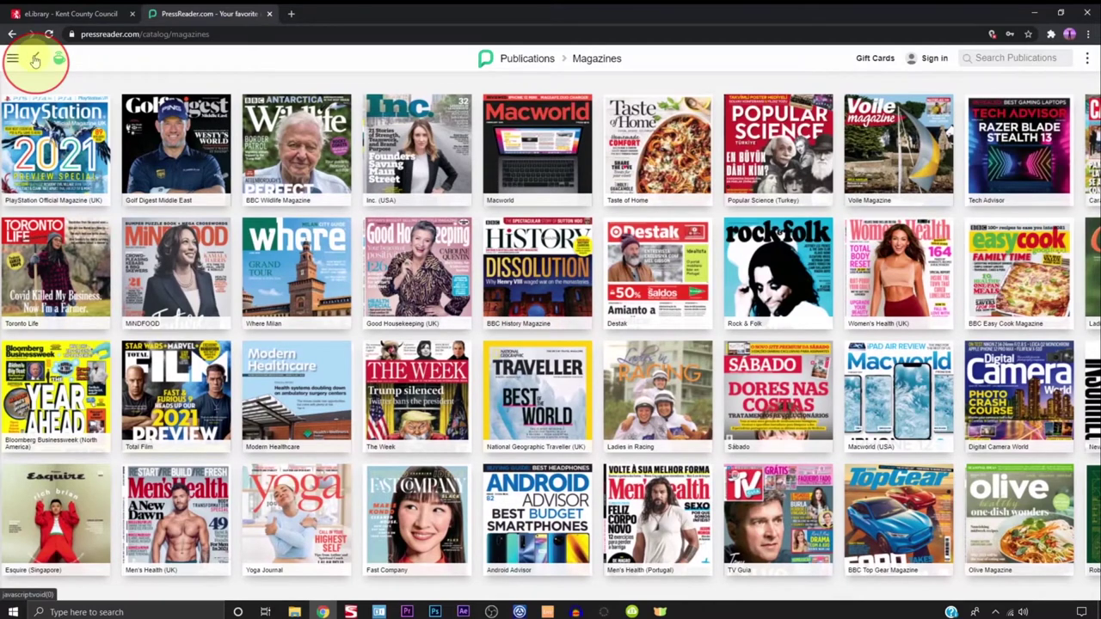
Leave the Magazines collection and browse the UK publications grid
{"action": "left_click", "coordinate": [35, 60]}
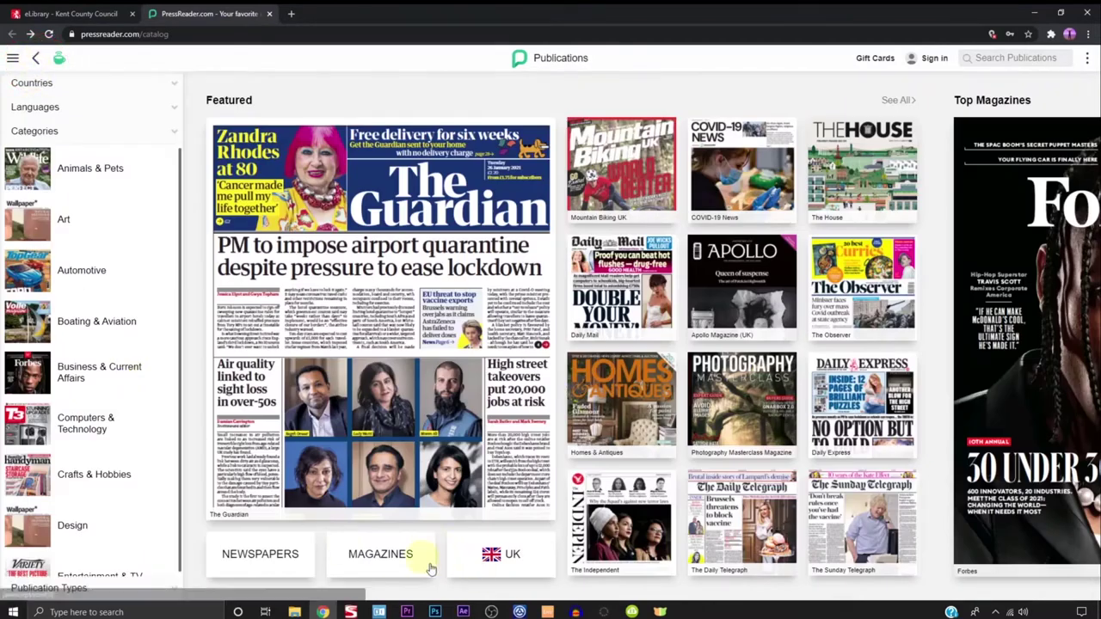
{"action": "left_click", "coordinate": [497, 556]}
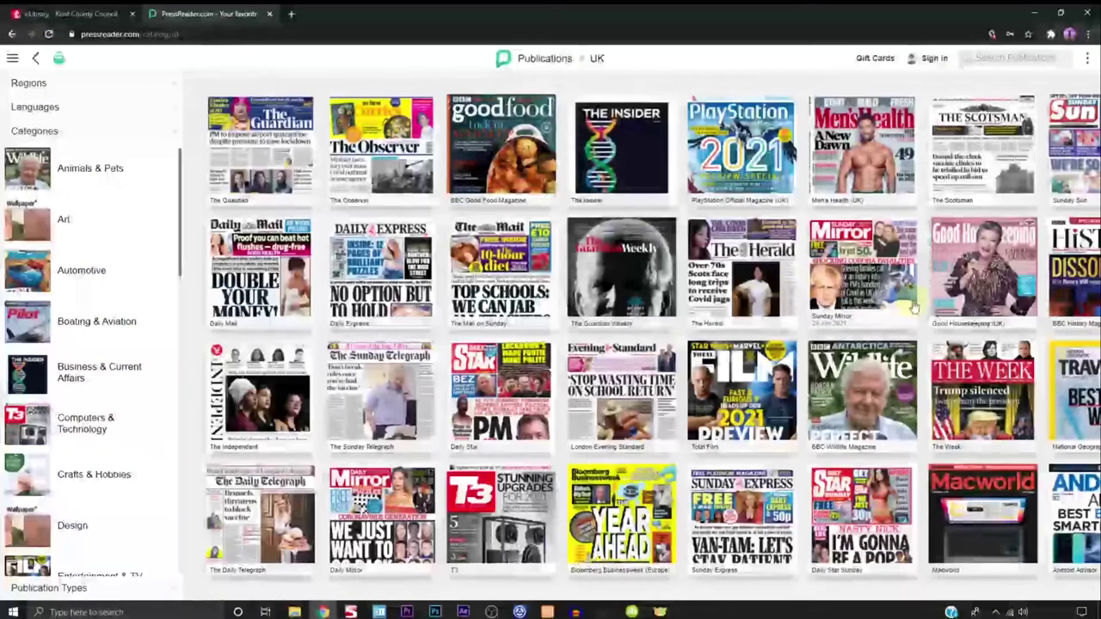
{"action": "scroll", "coordinate": [913, 307], "scroll_direction": "right", "scroll_amount": 10}
{"action": "scroll", "coordinate": [812, 323], "scroll_direction": "right", "scroll_amount": 5}
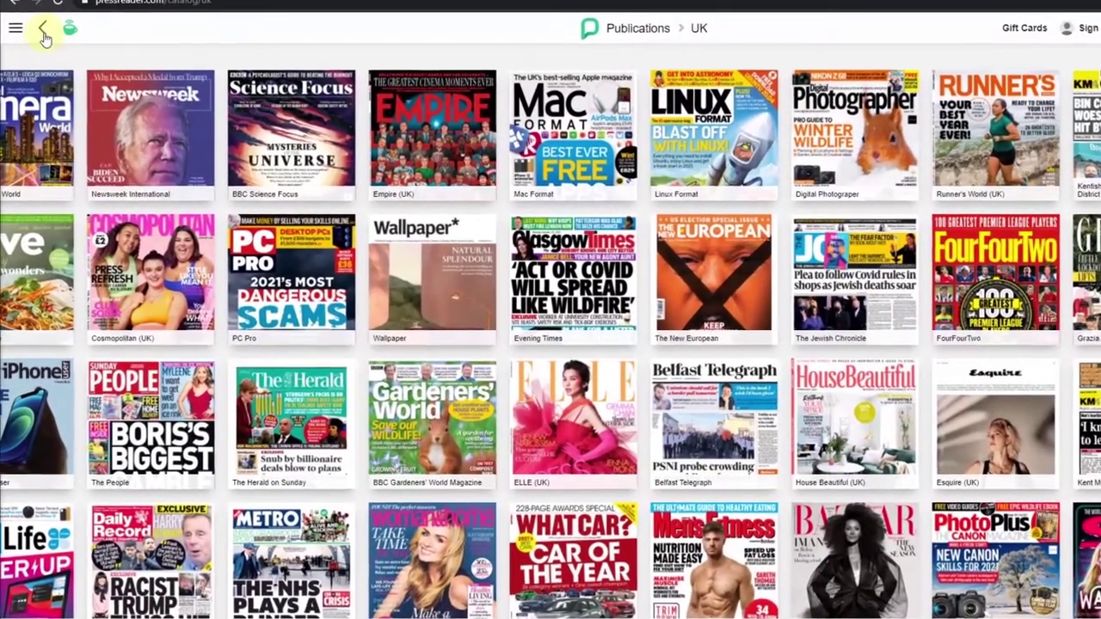
Collapse Countries, expand Languages and look at Finnish publications before returning to the catalogue
{"action": "left_click", "coordinate": [43, 34]}
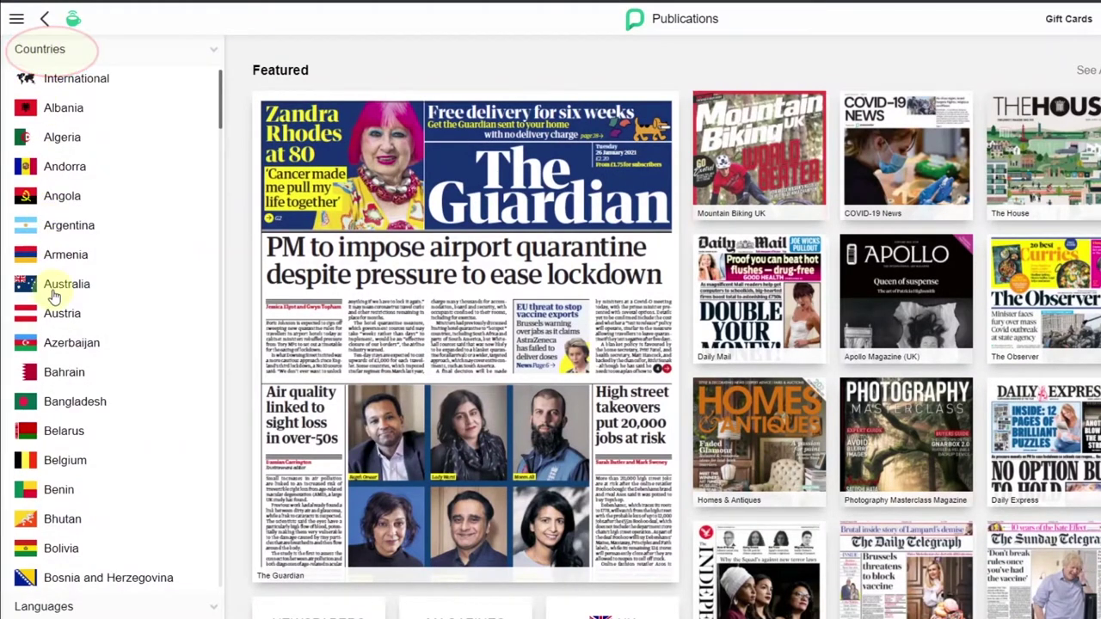
{"action": "left_click", "coordinate": [44, 34]}
{"action": "left_click", "coordinate": [97, 83]}
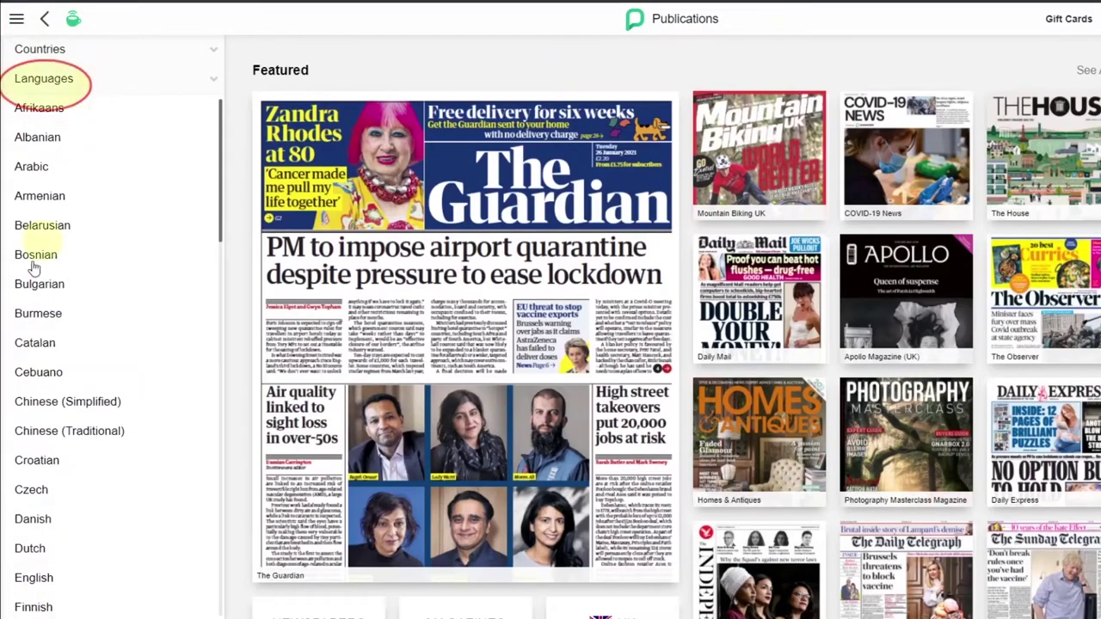
{"action": "left_click", "coordinate": [35, 605]}
{"action": "left_click", "coordinate": [44, 19]}
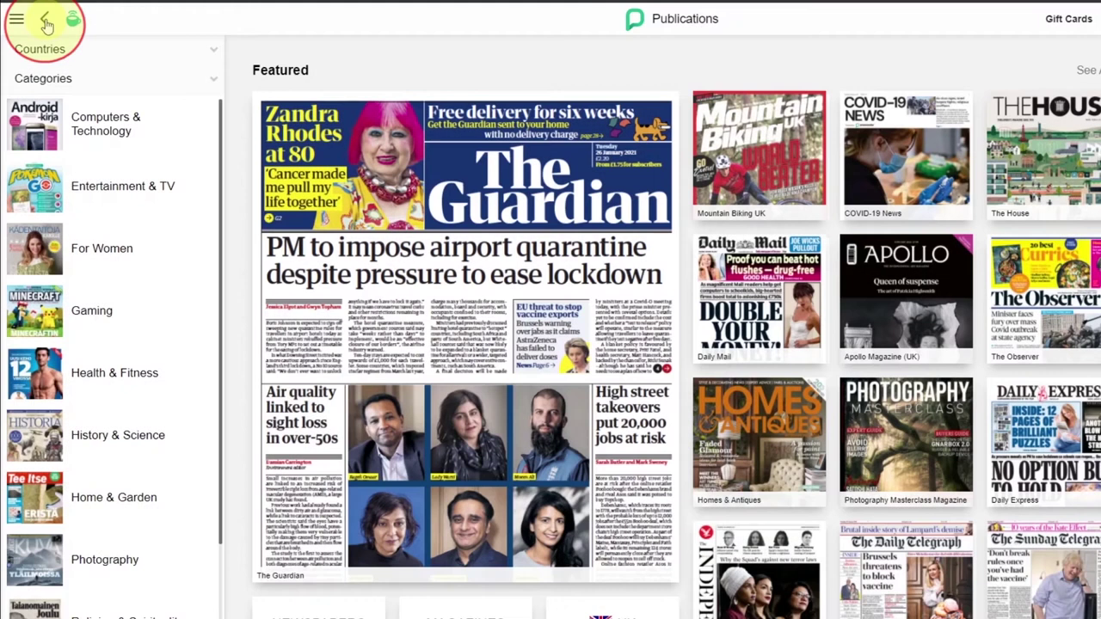
Open the History & Science category, then show UK publications
{"action": "scroll", "coordinate": [111, 179], "scroll_direction": "down", "scroll_amount": 6}
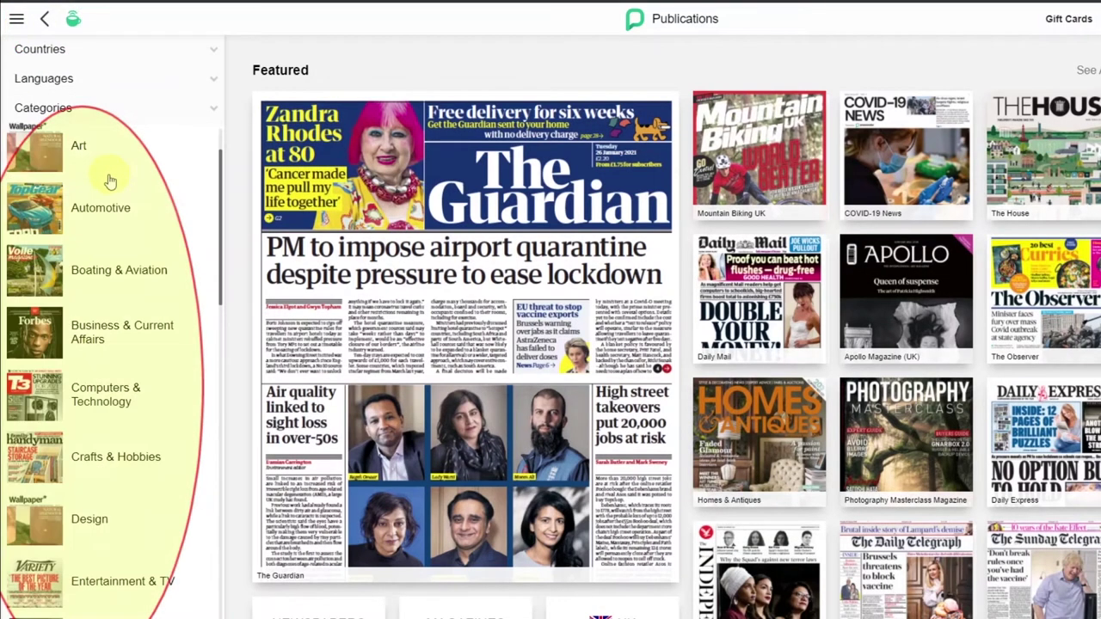
{"action": "scroll", "coordinate": [104, 231], "scroll_direction": "down", "scroll_amount": 3}
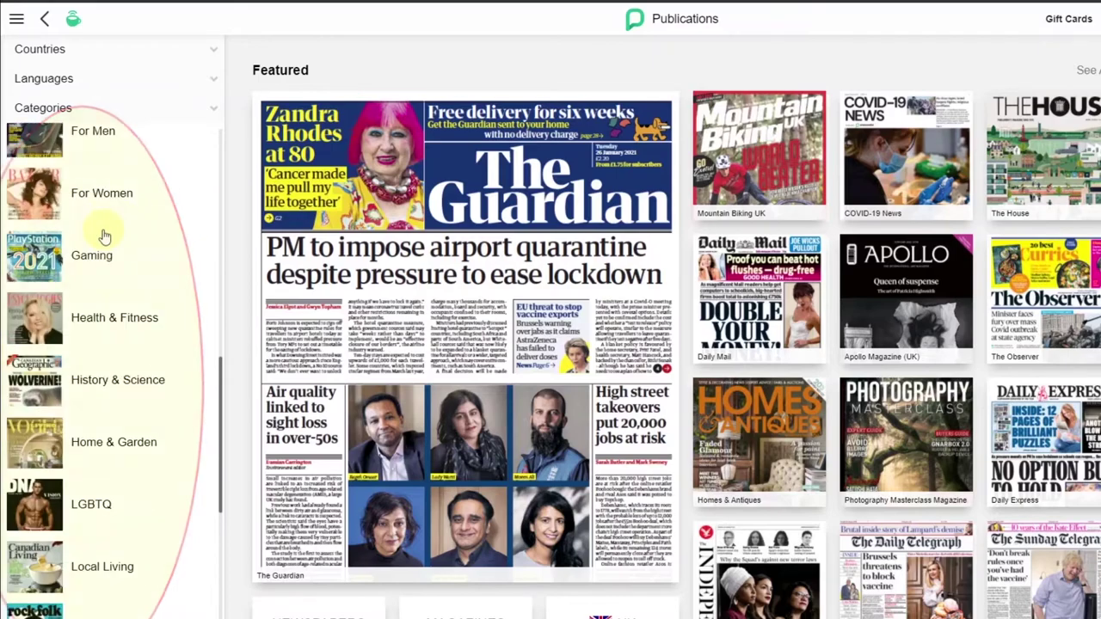
{"action": "left_click", "coordinate": [45, 391]}
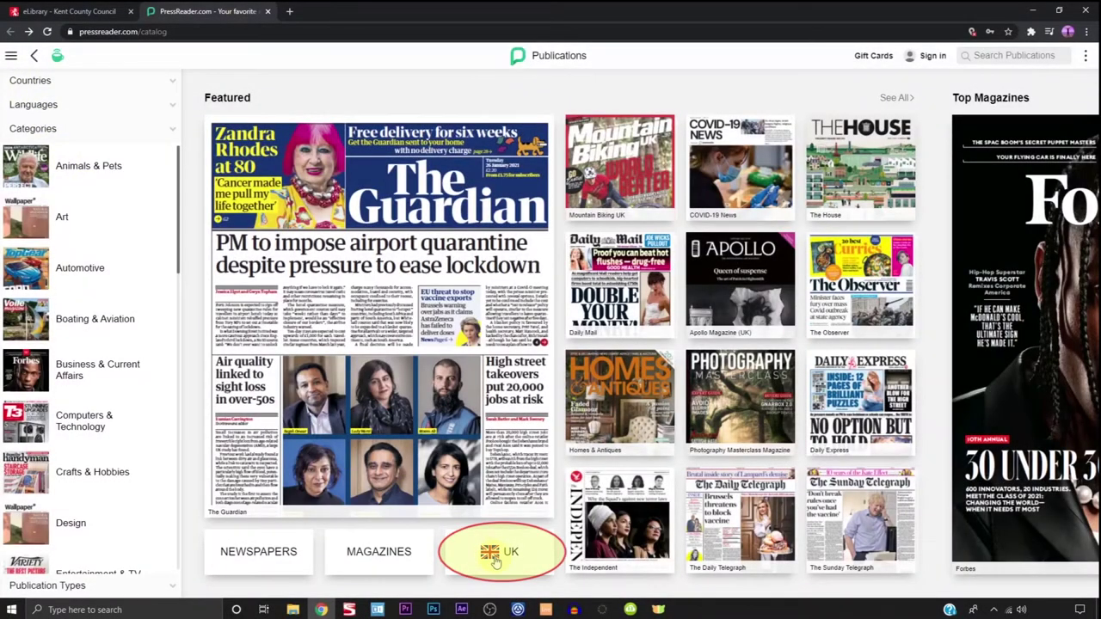
{"action": "left_click", "coordinate": [495, 559]}
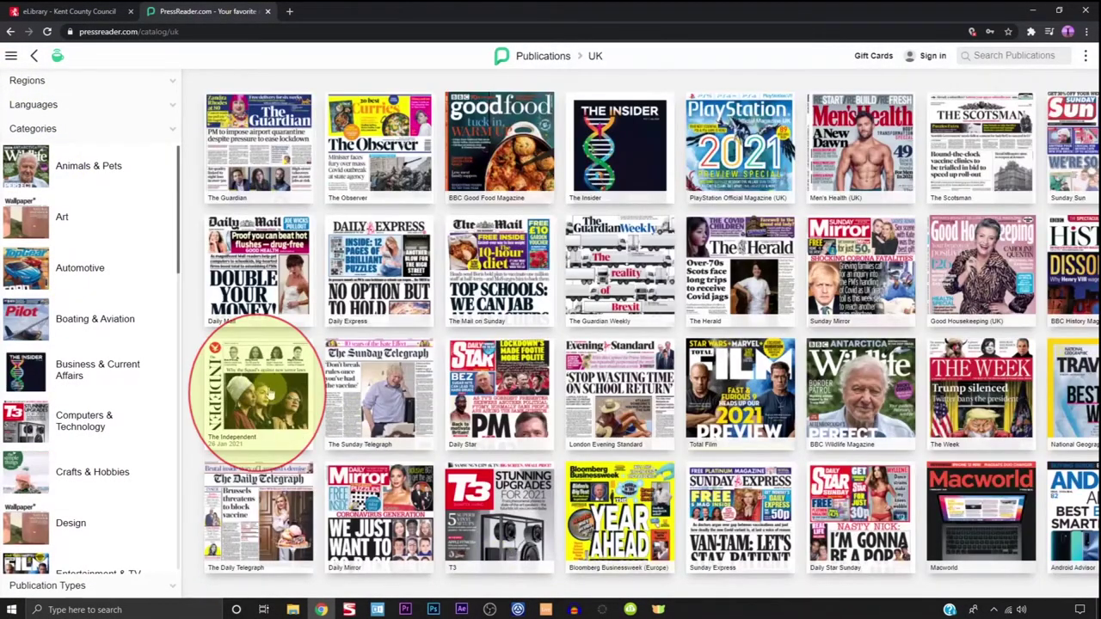
Open The Independent, browse all its back issues, then start reading the 26 Jan 2021 issue
{"action": "left_click", "coordinate": [265, 392]}
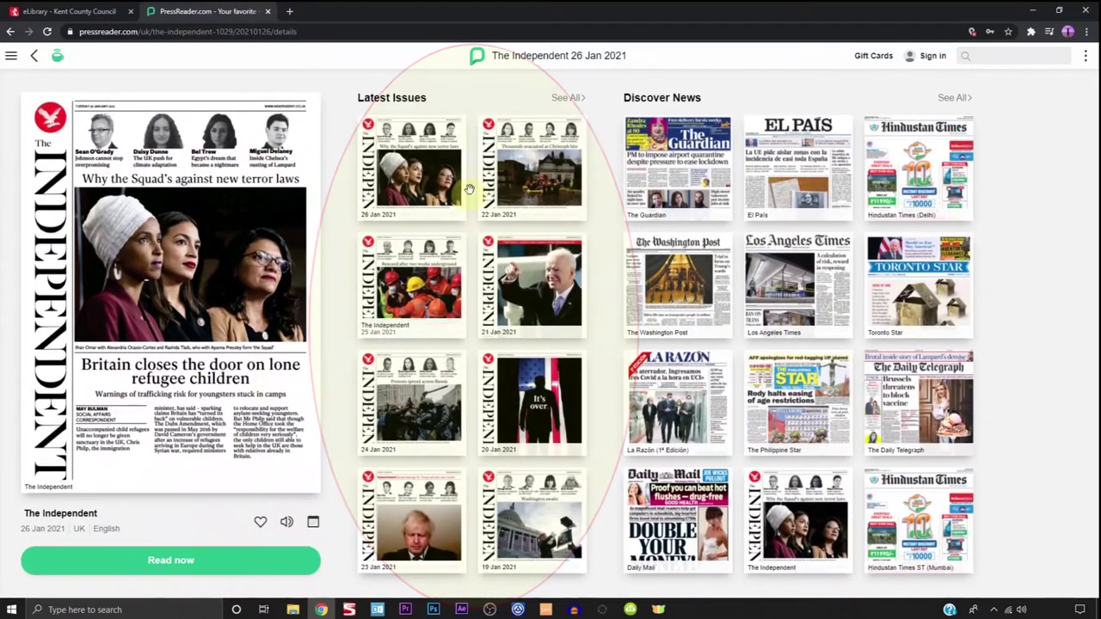
{"action": "left_click", "coordinate": [559, 101]}
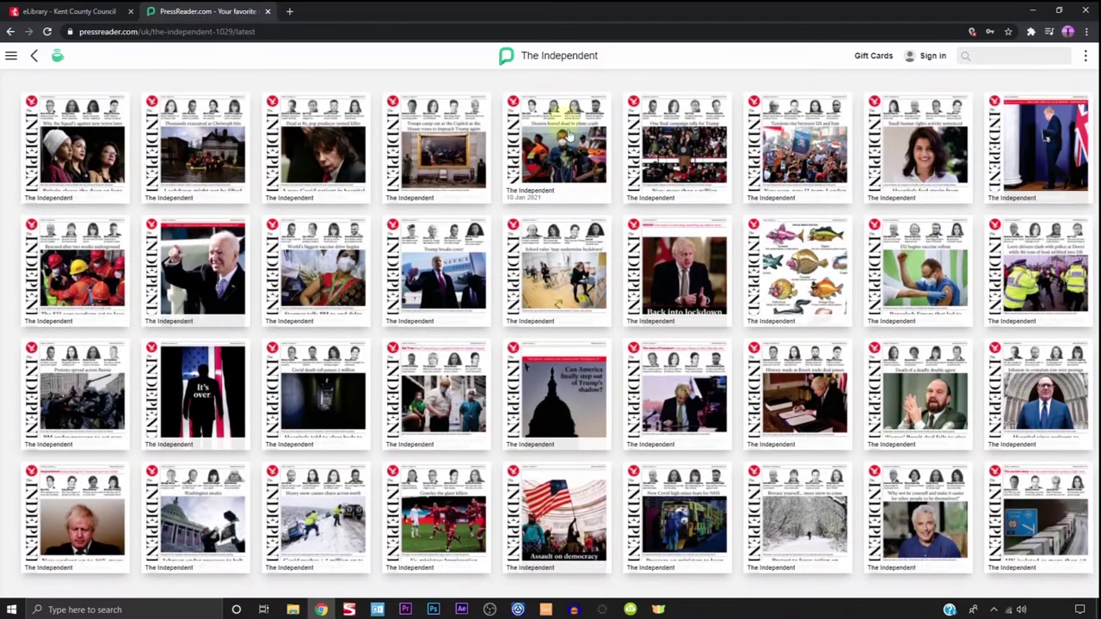
{"action": "scroll", "coordinate": [551, 240], "scroll_direction": "right", "scroll_amount": 2}
{"action": "left_click_drag", "start_coordinate": [551, 240], "coordinate": [297, 232]}
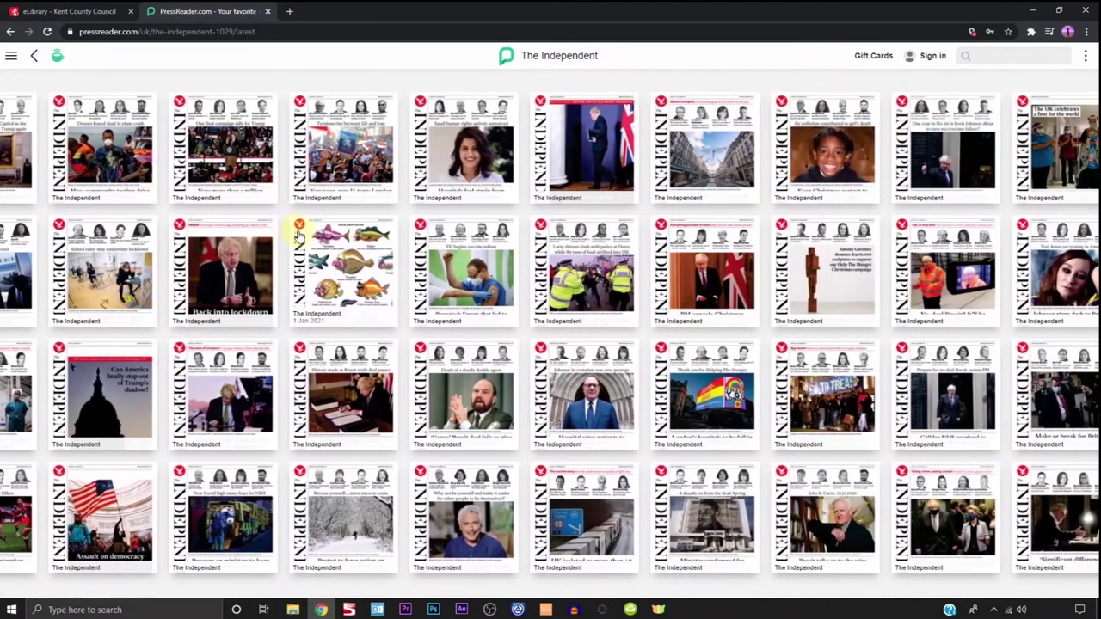
{"action": "left_click", "coordinate": [32, 56]}
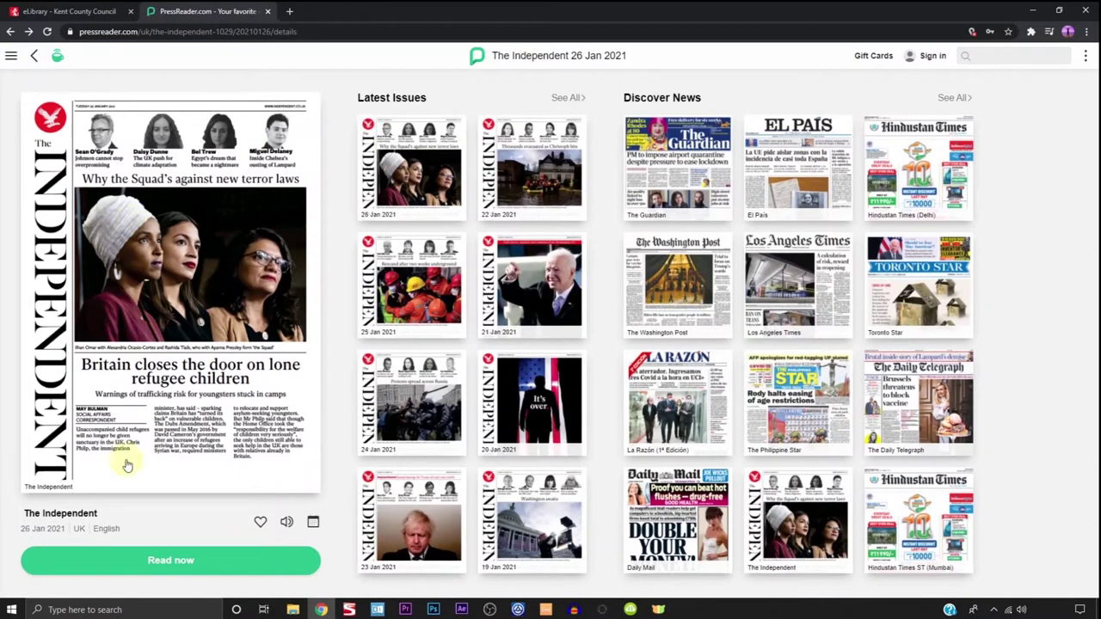
{"action": "left_click", "coordinate": [159, 561]}
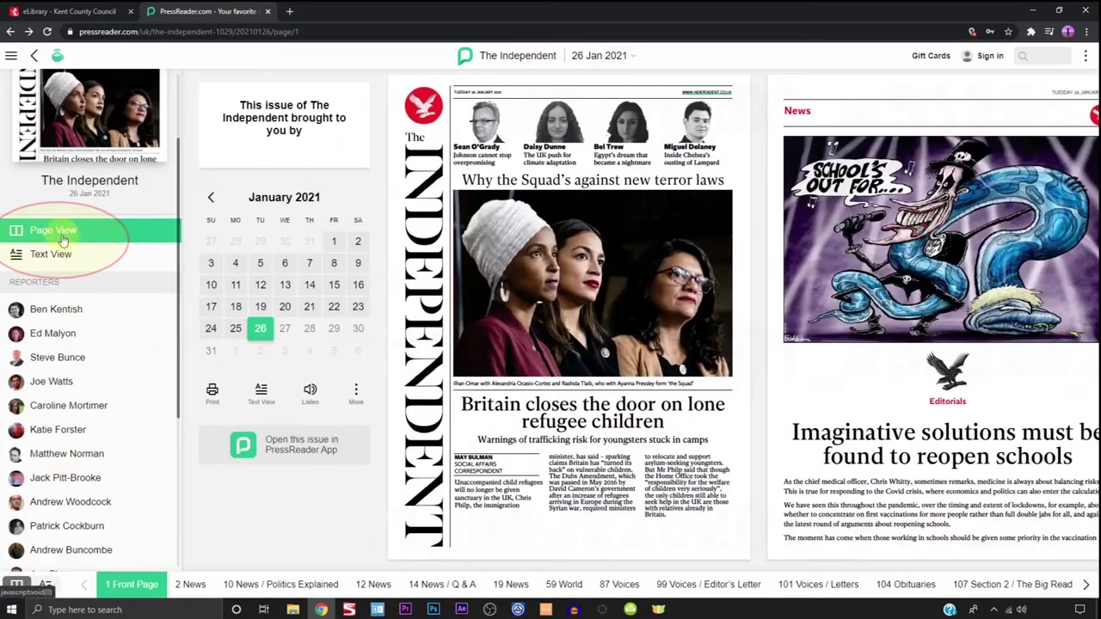
Try Text View and Page View, turn a page, then return to the front page
{"action": "left_click", "coordinate": [52, 255]}
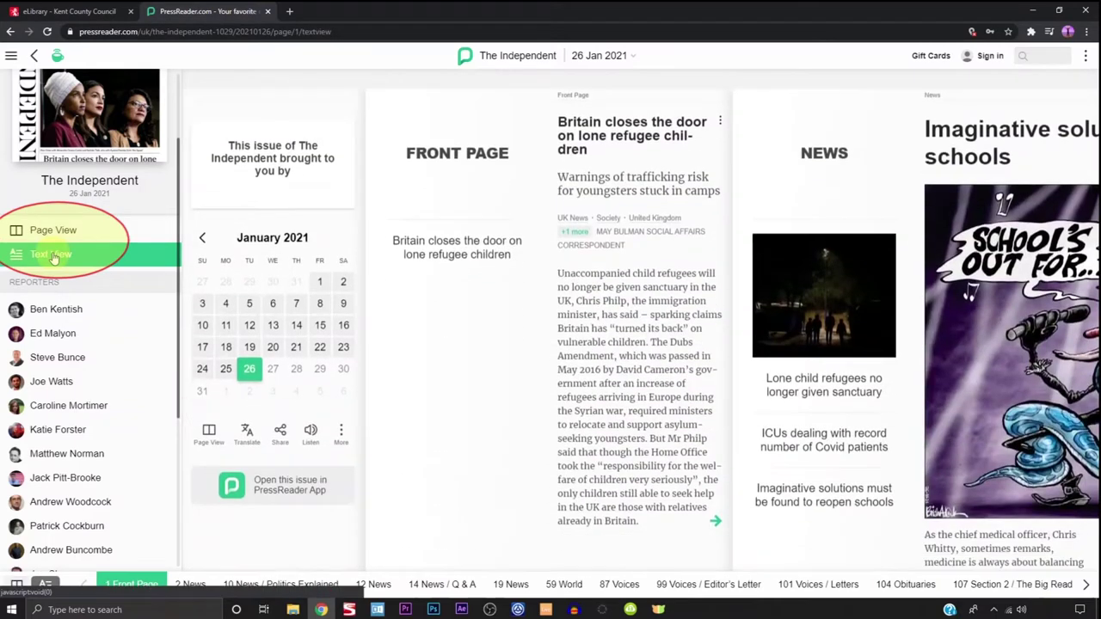
{"action": "left_click", "coordinate": [54, 232]}
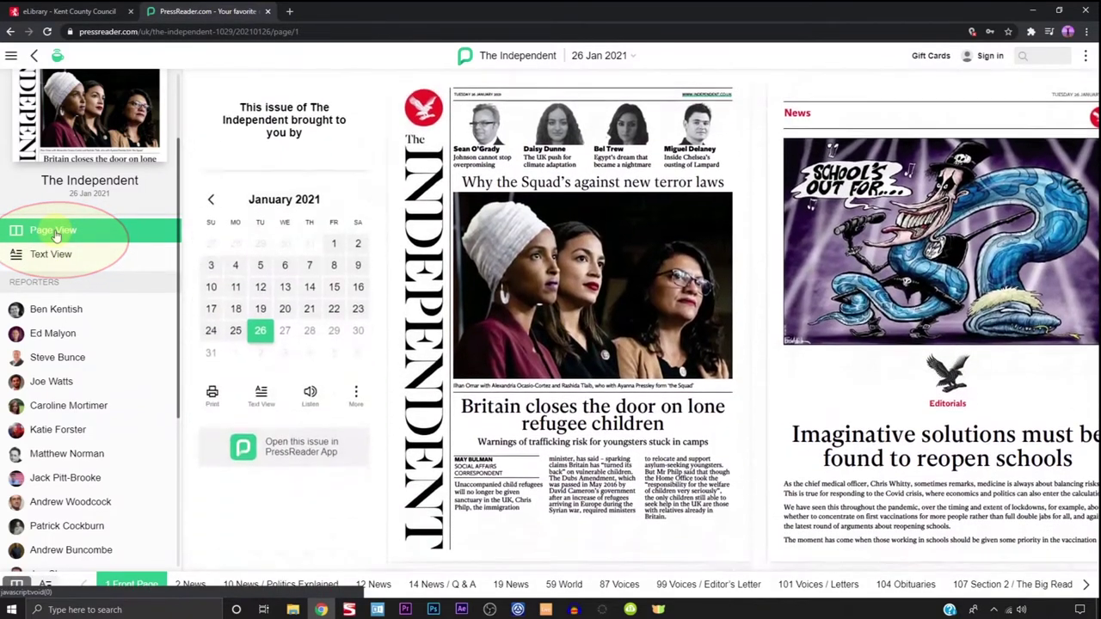
{"action": "left_click_drag", "start_coordinate": [875, 293], "coordinate": [344, 294]}
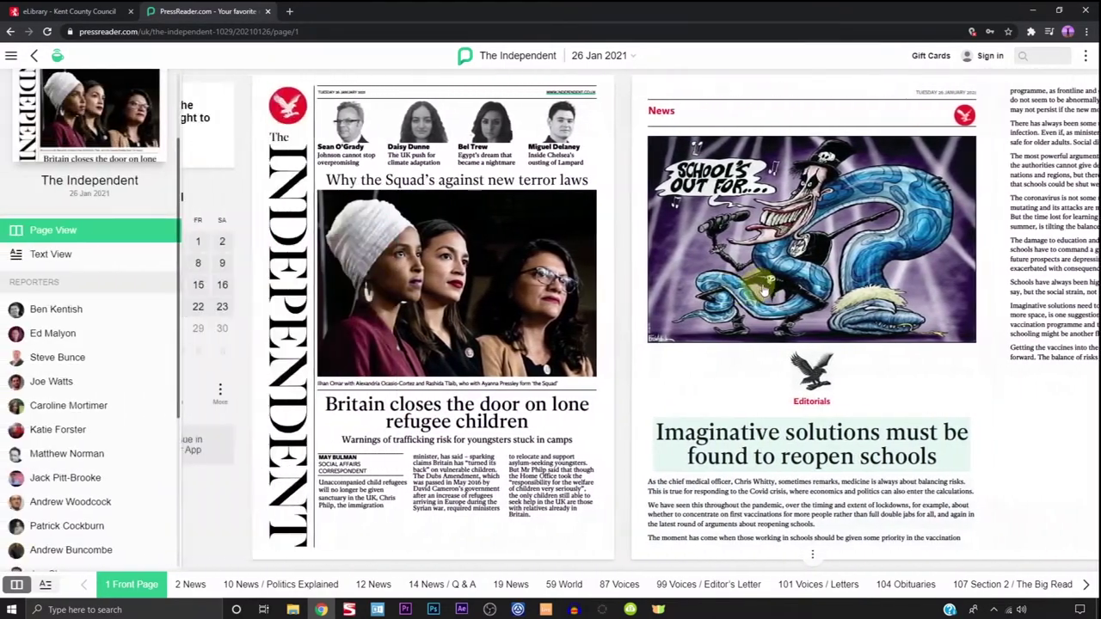
{"action": "left_click", "coordinate": [77, 107]}
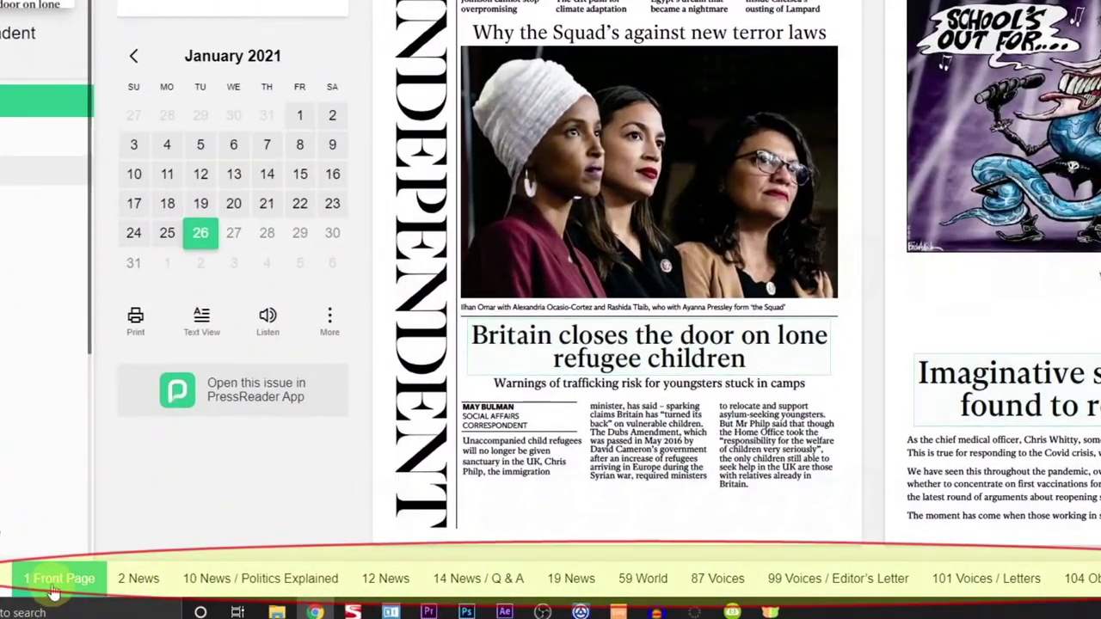
Jump to page 10 via the thumbnails and show the Johnson article as plain text
{"action": "left_click", "coordinate": [51, 583]}
{"action": "left_click_drag", "start_coordinate": [828, 392], "coordinate": [140, 398]}
{"action": "left_click_drag", "start_coordinate": [1041, 400], "coordinate": [750, 416]}
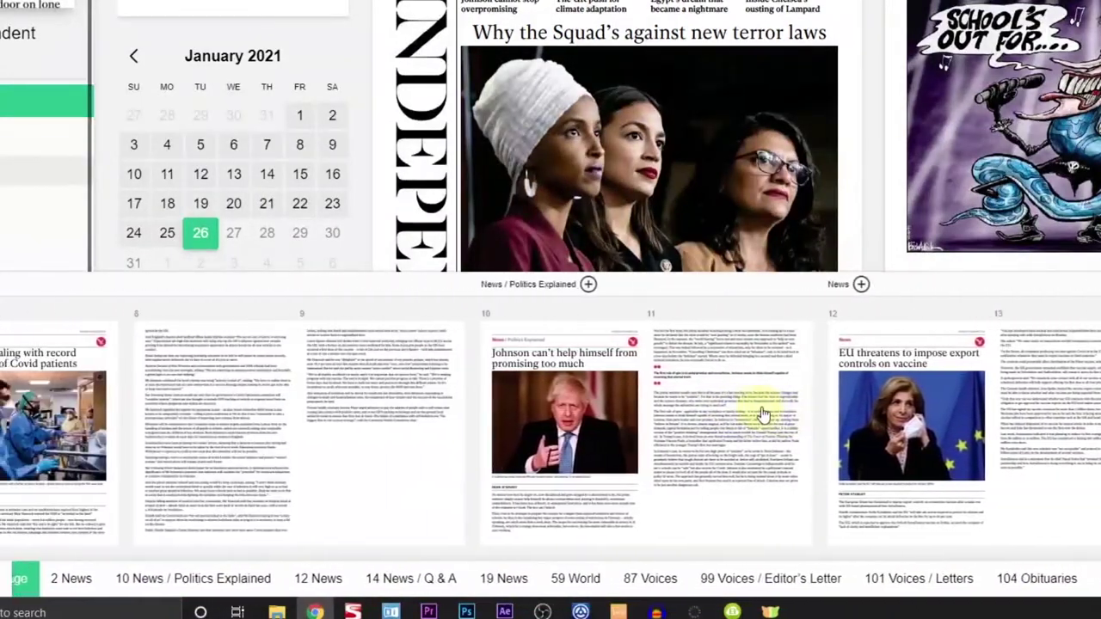
{"action": "left_click", "coordinate": [610, 392]}
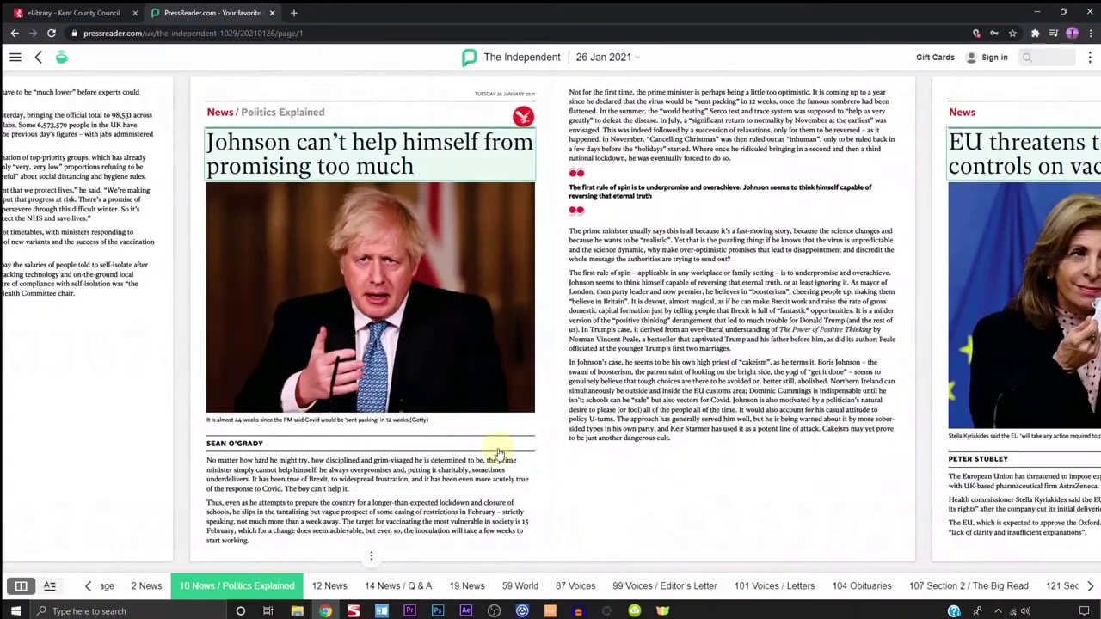
{"action": "left_click", "coordinate": [39, 588]}
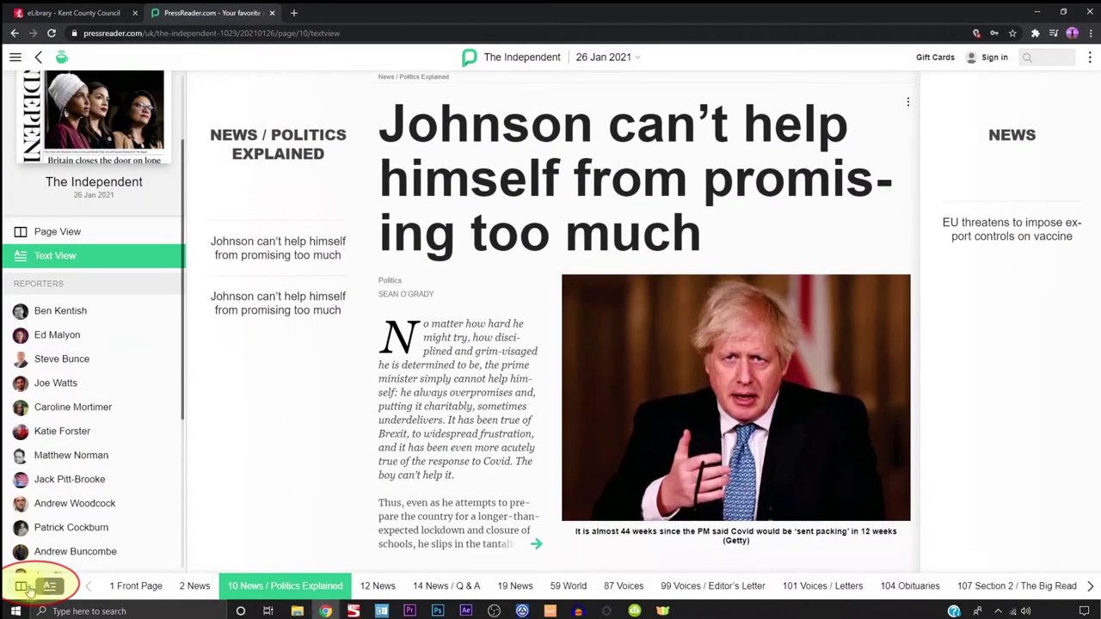
Switch page 10 back to page view, close the issue and return to the Publications catalogue
{"action": "left_click", "coordinate": [23, 588]}
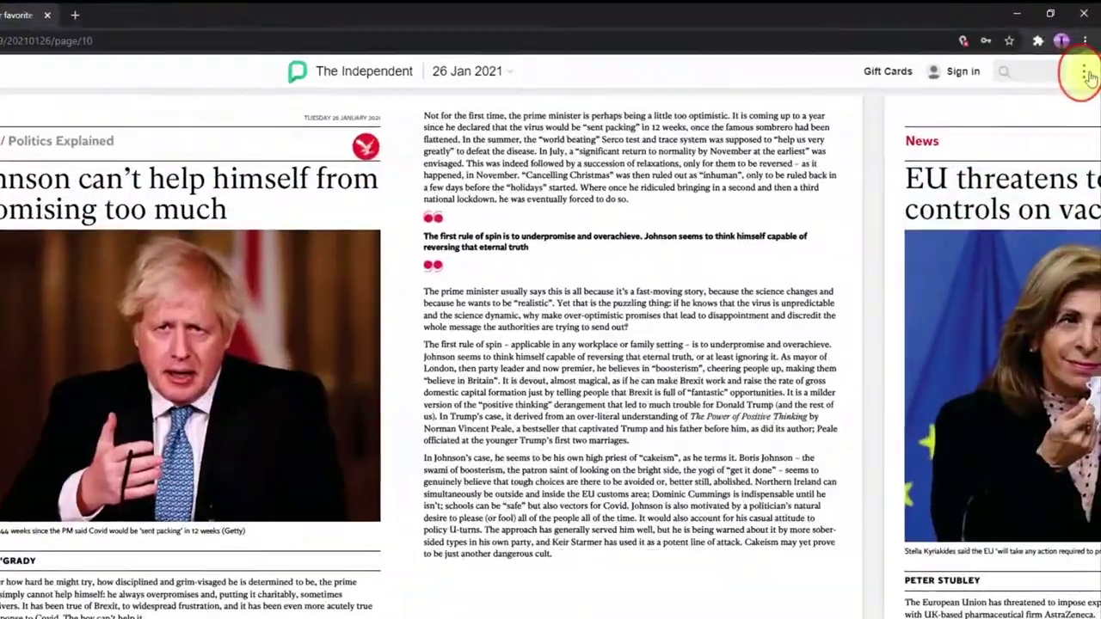
{"action": "left_click", "coordinate": [1090, 57]}
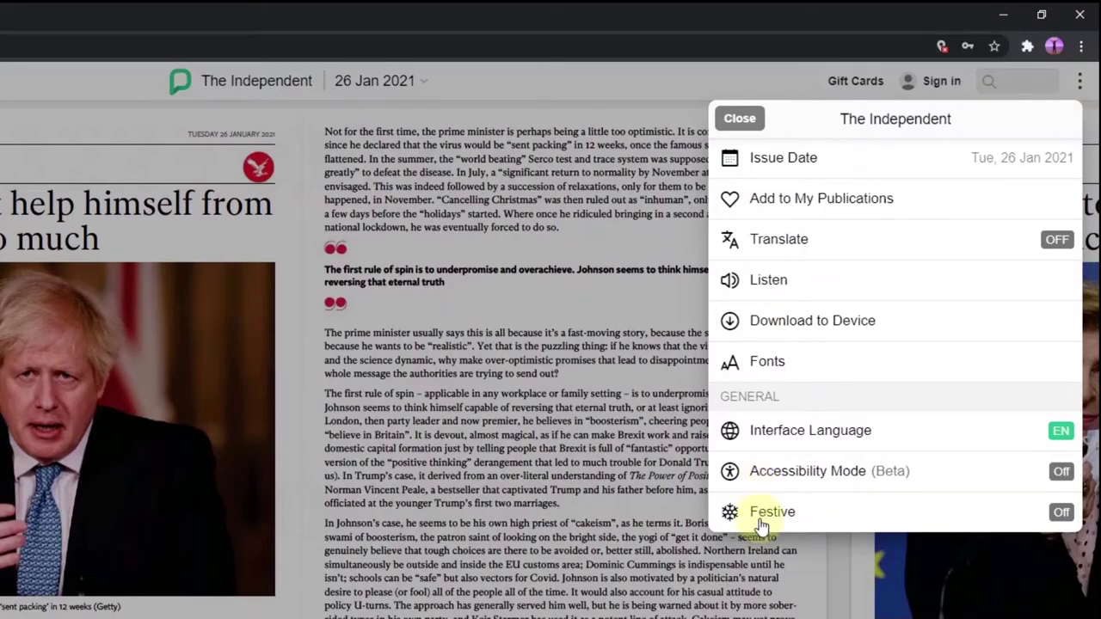
{"action": "left_click", "coordinate": [740, 117]}
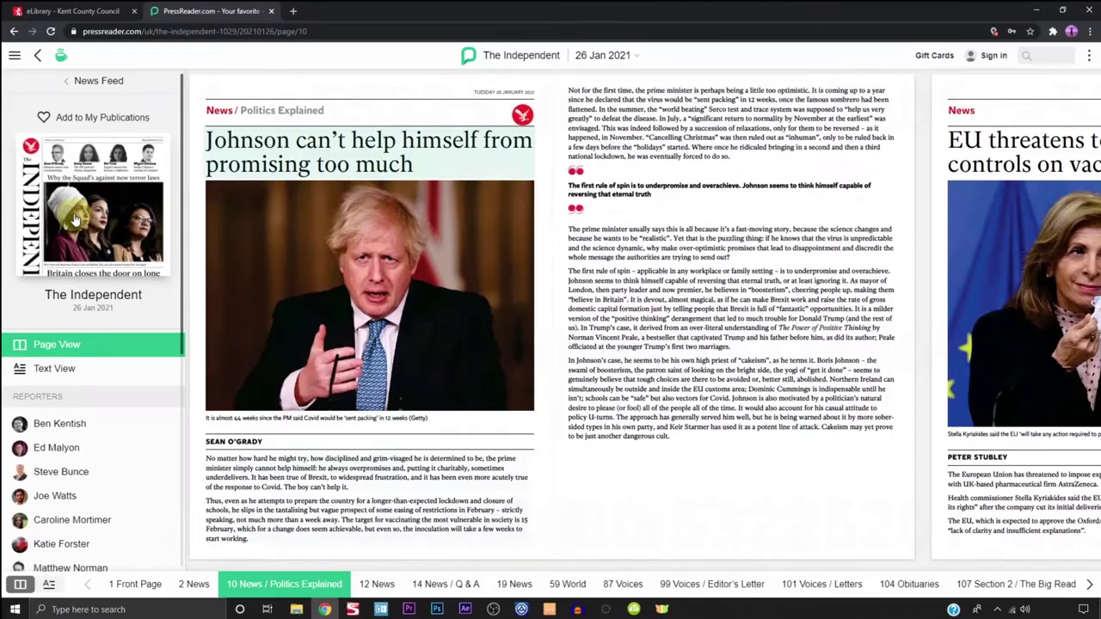
{"action": "left_click", "coordinate": [93, 215]}
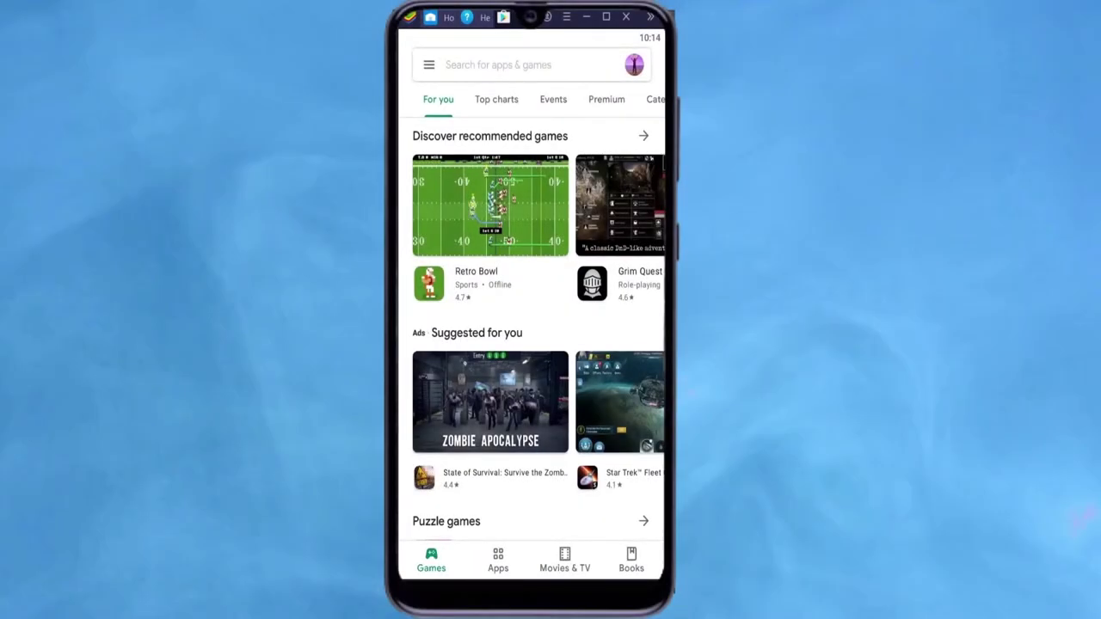
Search the Google Play Store for 'pressreader'
{"action": "left_click", "coordinate": [498, 64]}
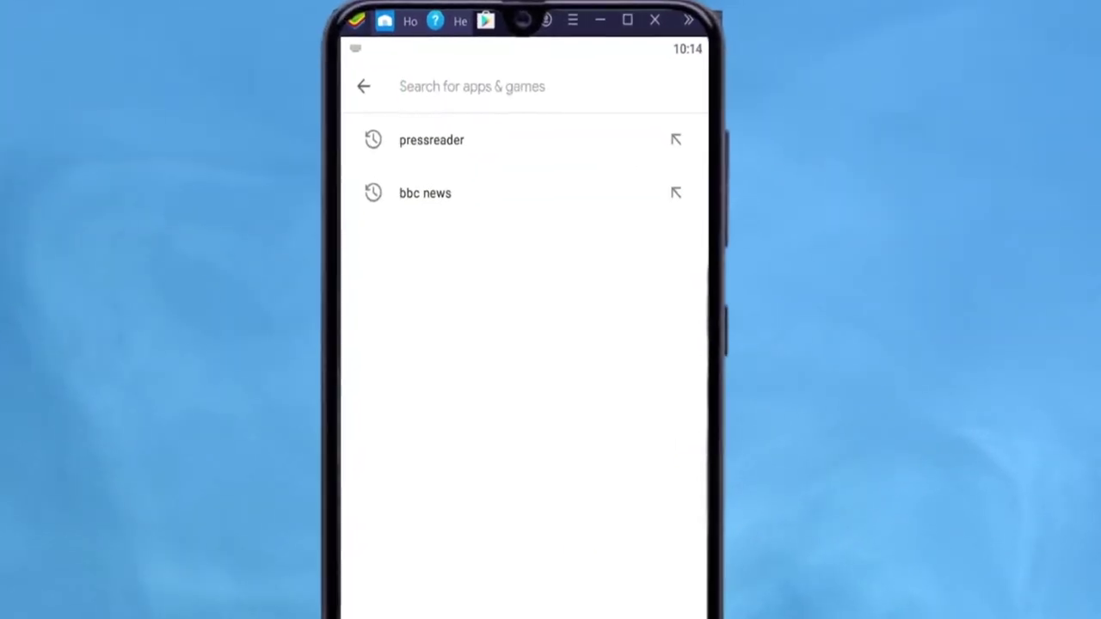
{"action": "type", "text": "press"}
{"action": "type", "text": "reader"}
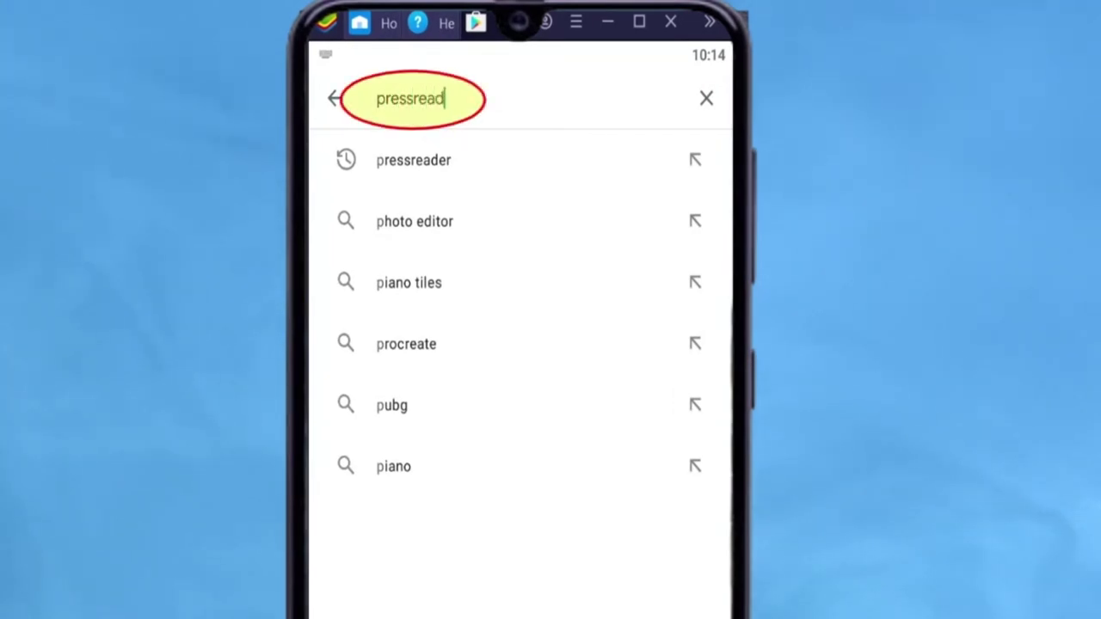
{"action": "key", "text": "Return"}
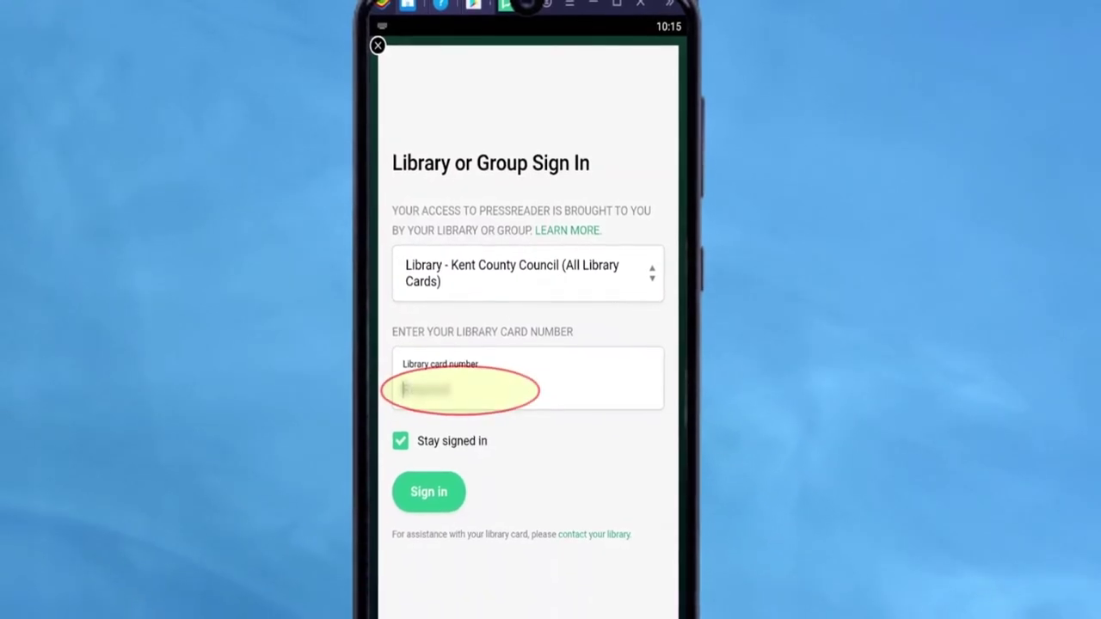
Enter the library card number in the PressReader app's sign-in field
{"action": "type", "text": "12345"}
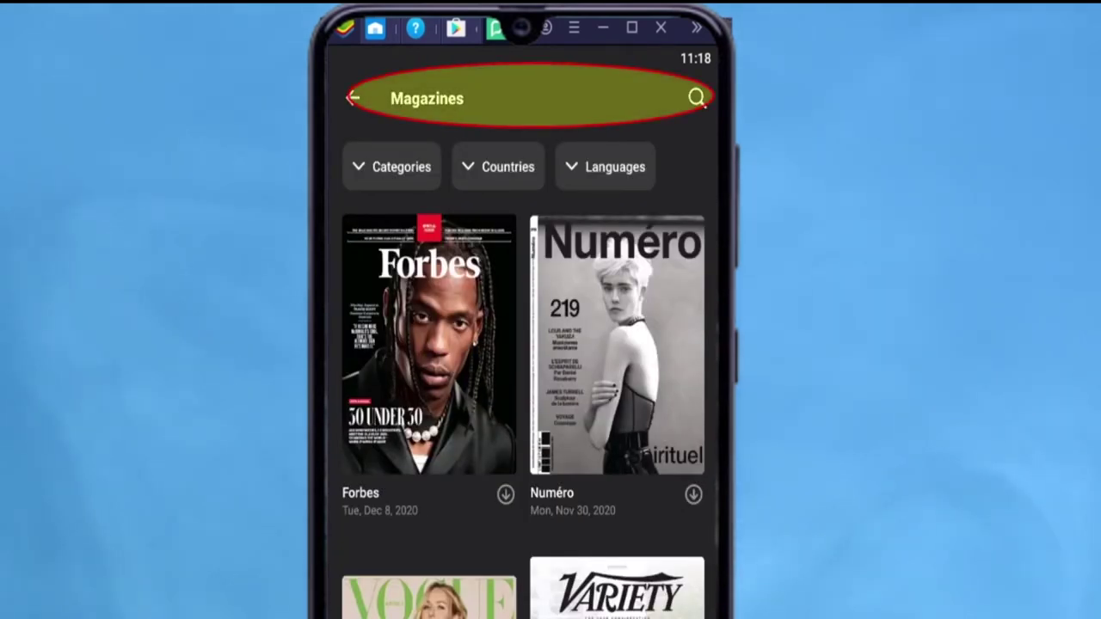
Search the publications for 'forben' and open the January 2021 Fortean Times issue
{"action": "left_click", "coordinate": [697, 97]}
{"action": "type", "text": "forbe"}
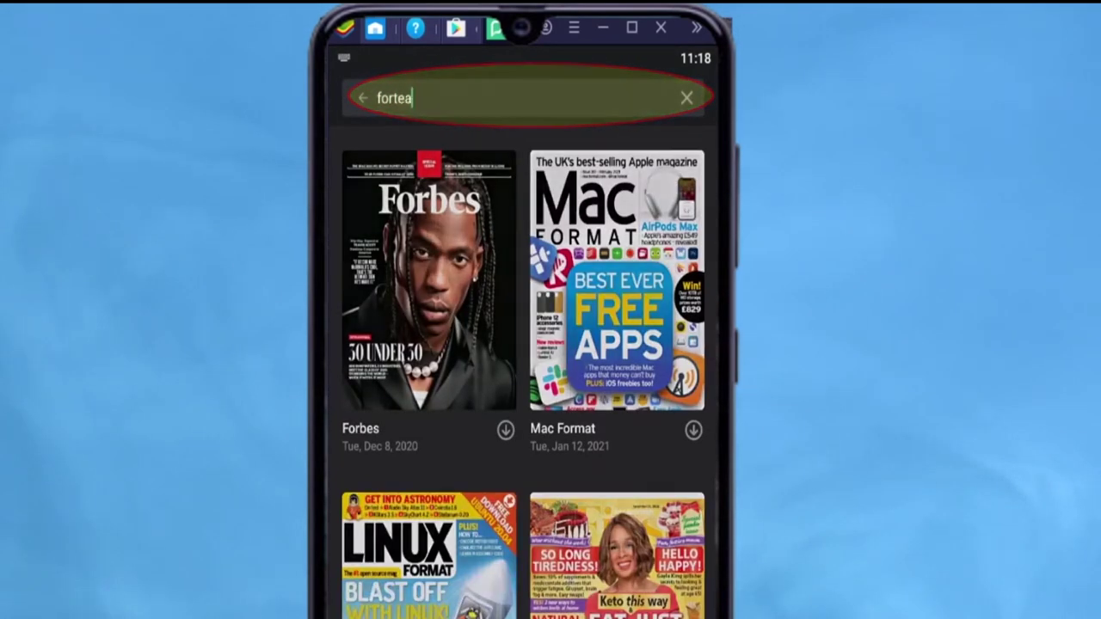
{"action": "type", "text": "n"}
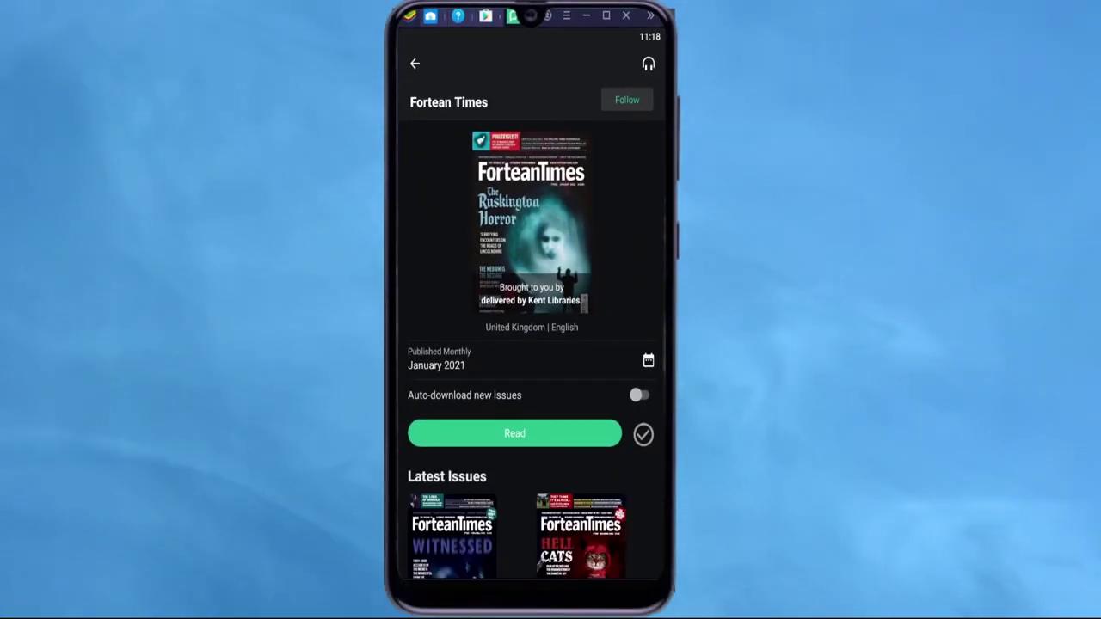
{"action": "scroll", "coordinate": [530, 344], "scroll_direction": "down", "scroll_amount": 3}
{"action": "scroll", "coordinate": [530, 344], "scroll_direction": "up", "scroll_amount": 3}
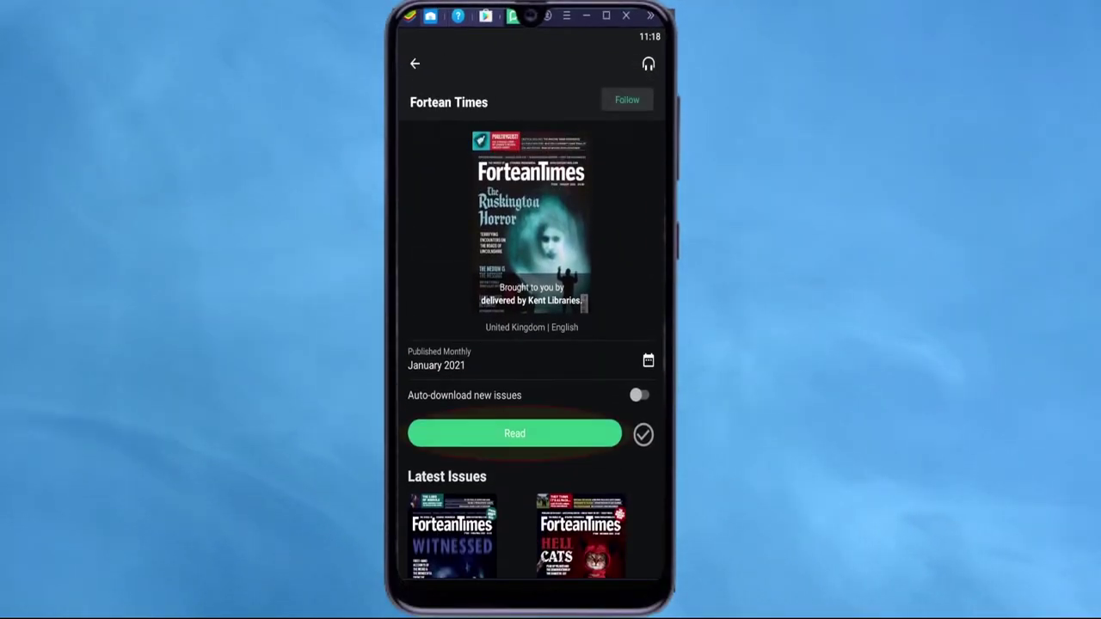
{"action": "left_click", "coordinate": [514, 433]}
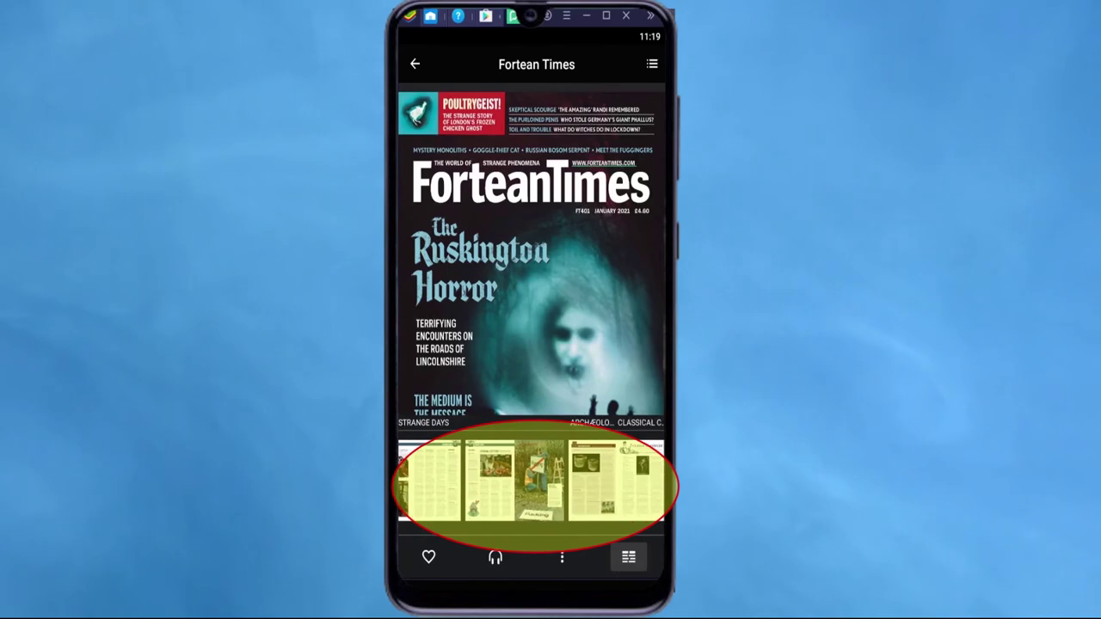
Page through the issue to the Strange Days 'Mystery of the Monoliths' article
{"action": "scroll", "coordinate": [531, 482], "scroll_direction": "right", "scroll_amount": 3}
{"action": "scroll", "coordinate": [531, 310], "scroll_direction": "right", "scroll_amount": 3}
{"action": "scroll", "coordinate": [530, 309], "scroll_direction": "right", "scroll_amount": 2}
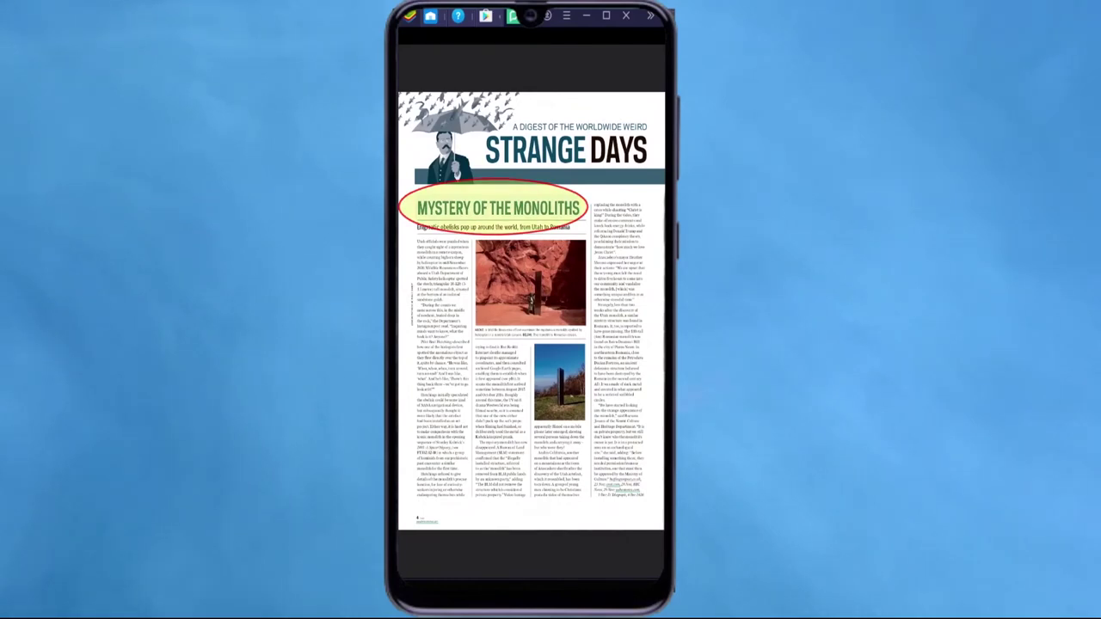
{"action": "scroll", "coordinate": [531, 309], "scroll_direction": "down", "scroll_amount": 10}
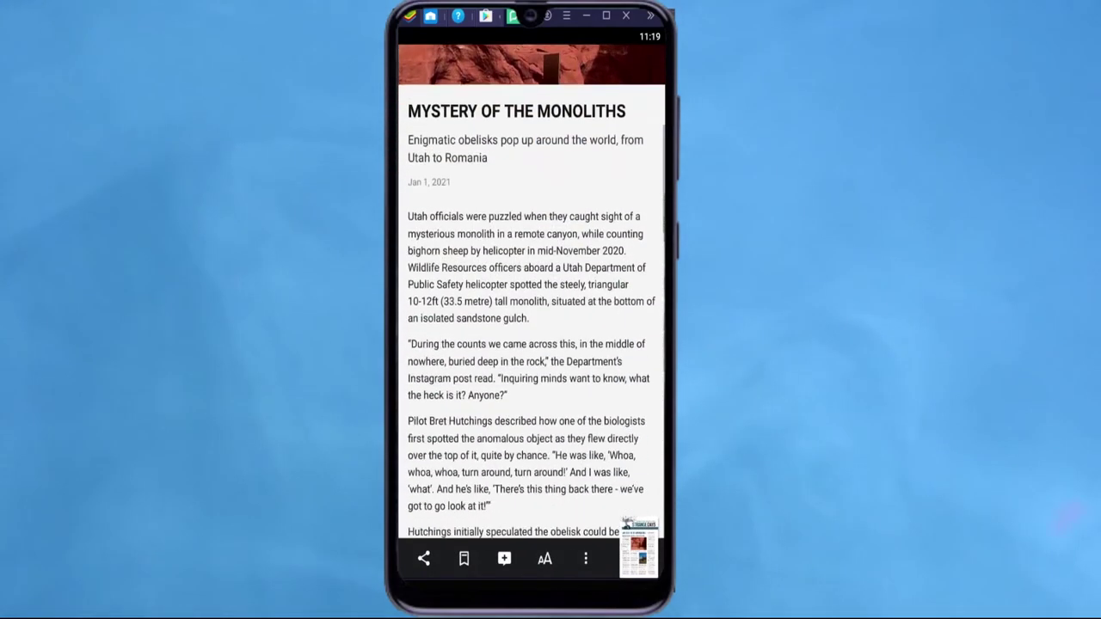
{"action": "scroll", "coordinate": [530, 310], "scroll_direction": "up", "scroll_amount": 10}
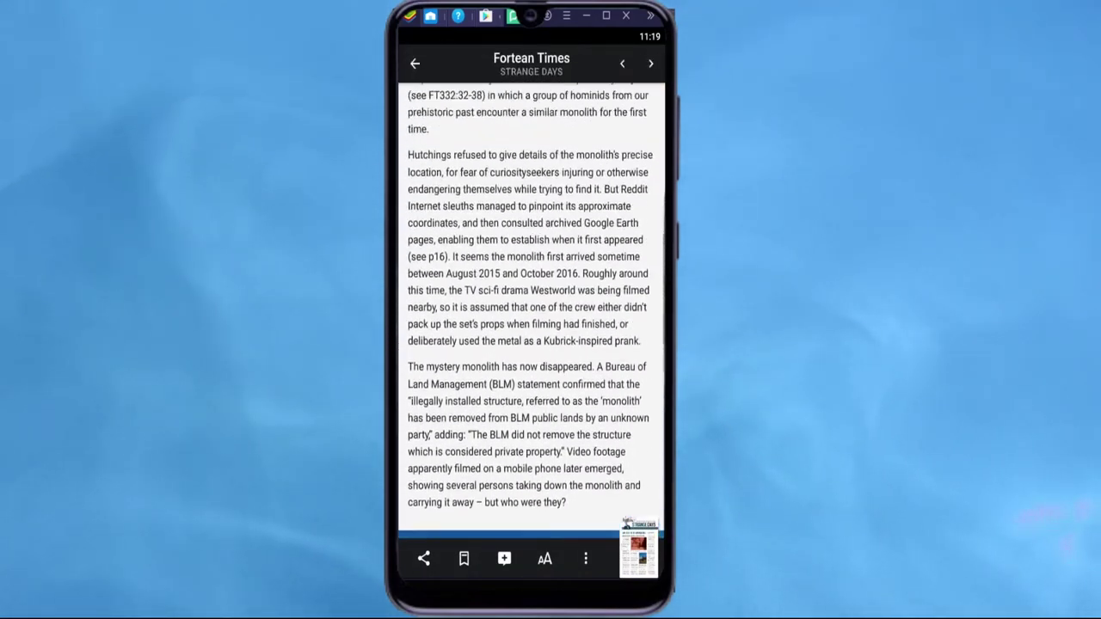
{"action": "scroll", "coordinate": [530, 310], "scroll_direction": "up", "scroll_amount": 3}
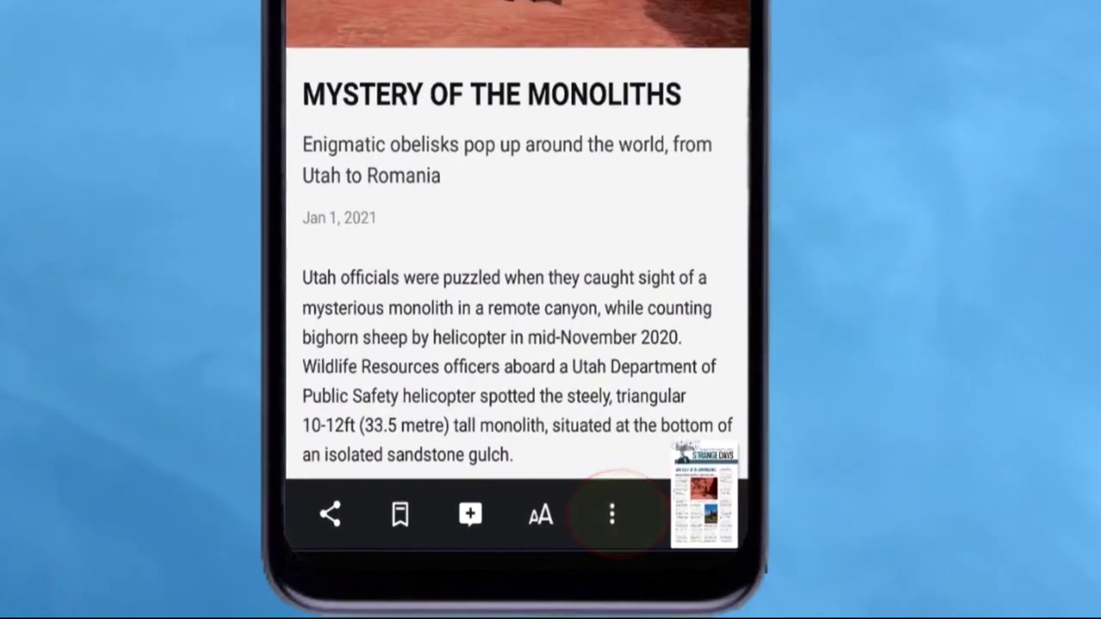
Make the article's text slightly larger with the Font Size slider
{"action": "left_click", "coordinate": [611, 514]}
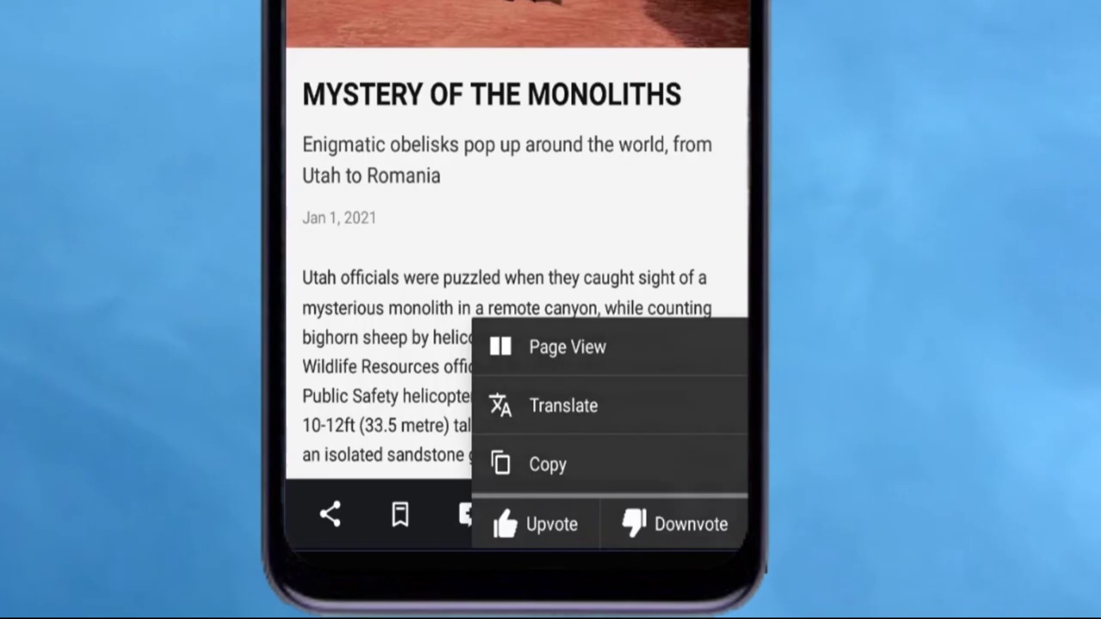
{"action": "left_click", "coordinate": [541, 516]}
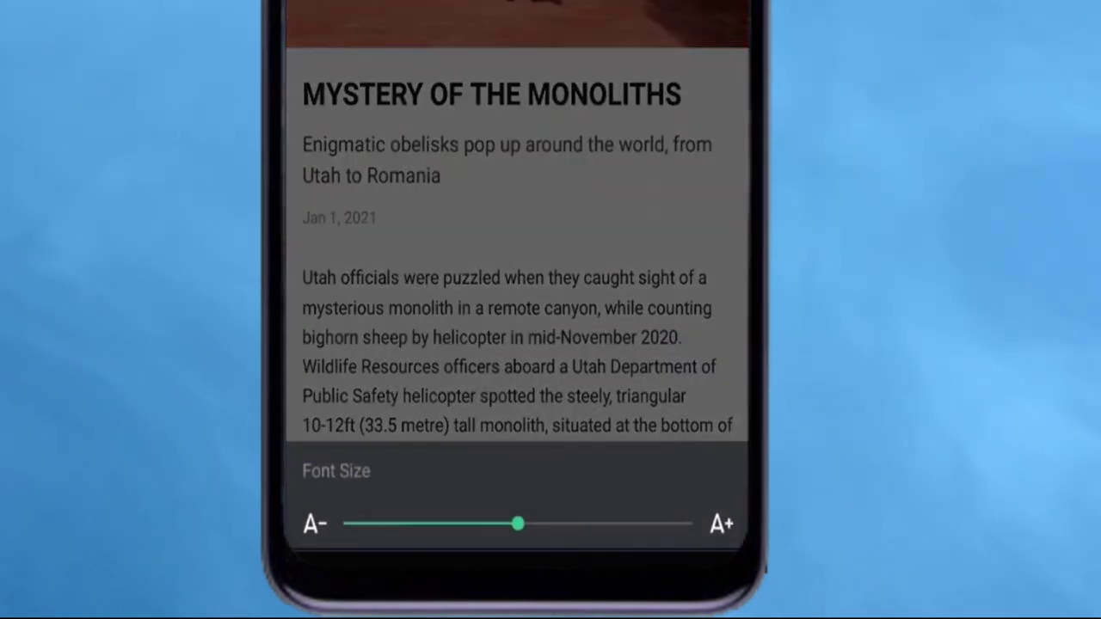
{"action": "left_click_drag", "start_coordinate": [517, 524], "coordinate": [576, 524]}
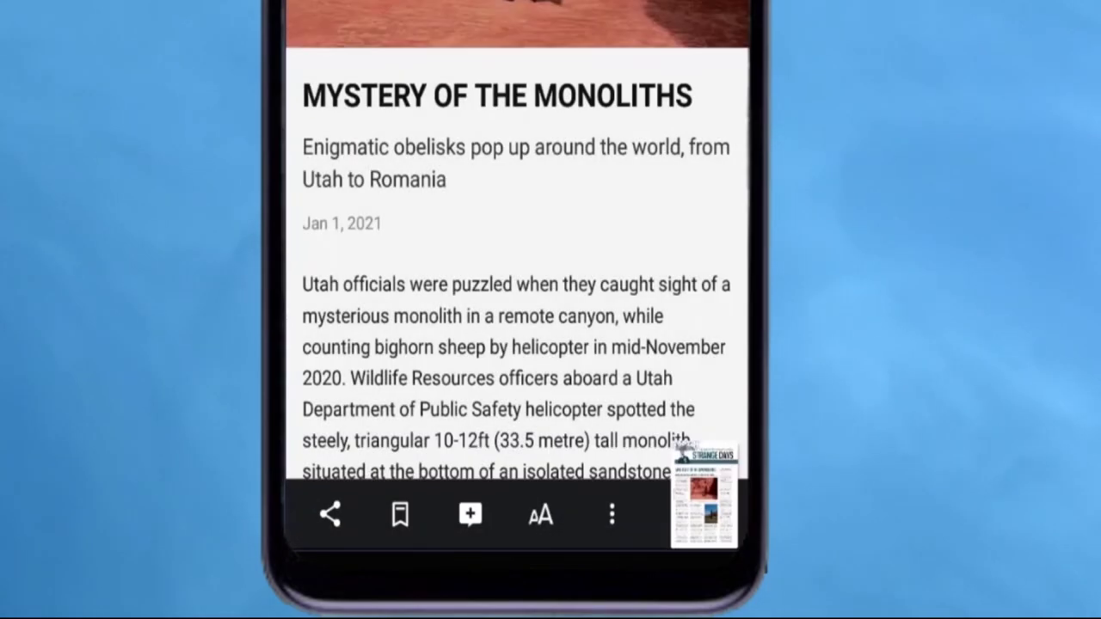